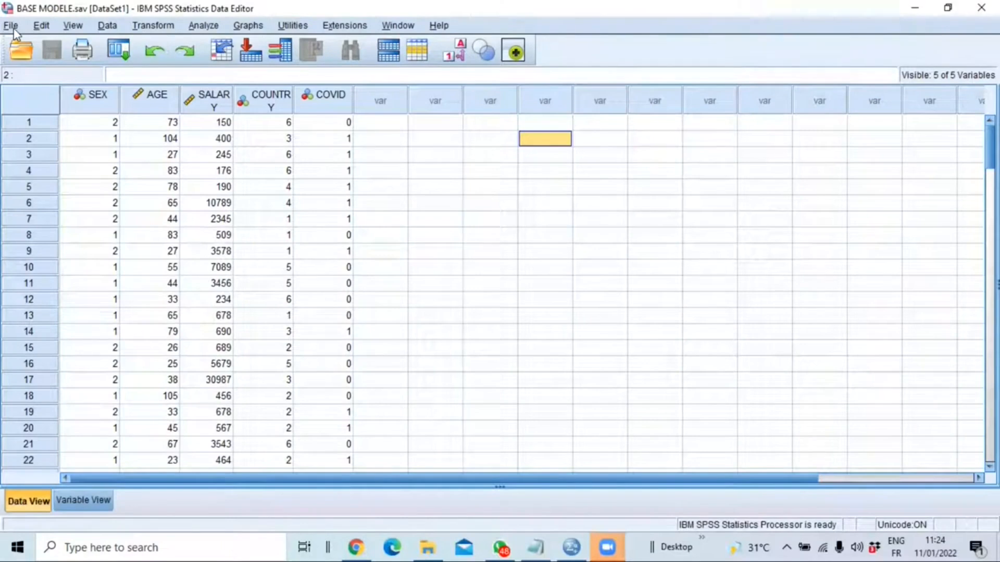
left_click(12, 26)
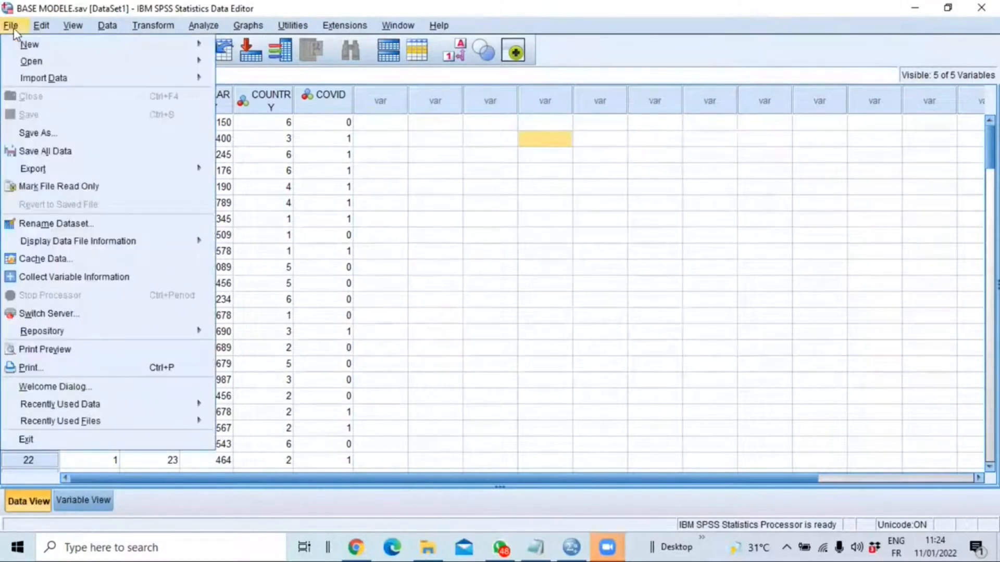
mouse_move(49, 81)
mouse_move(47, 63)
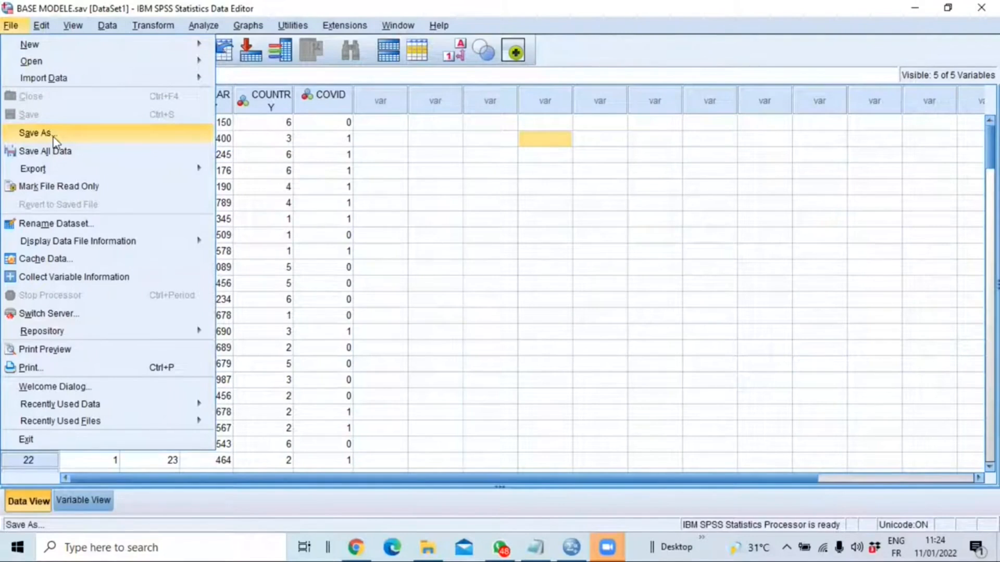
mouse_move(45, 32)
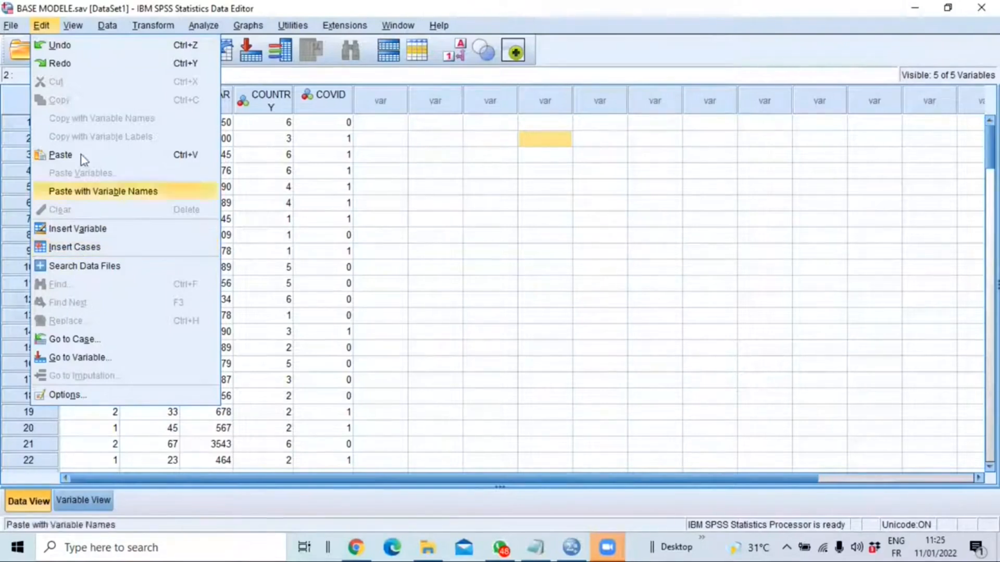
mouse_move(106, 27)
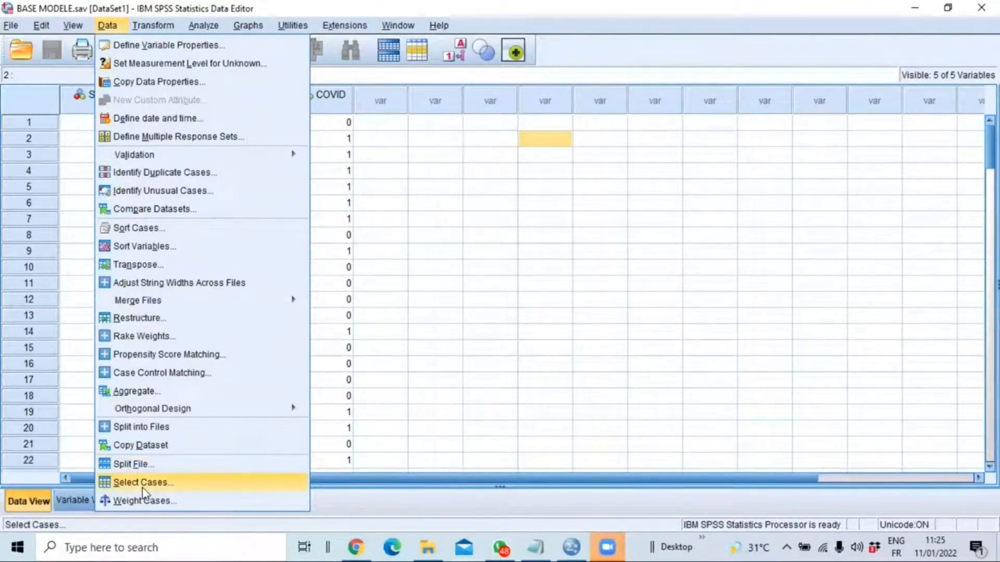
mouse_move(153, 30)
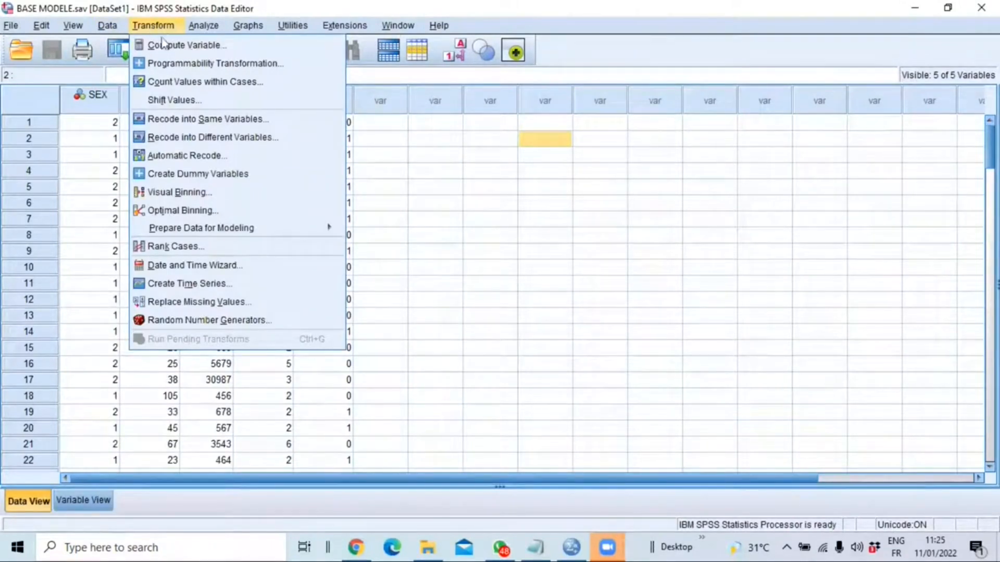
mouse_move(211, 30)
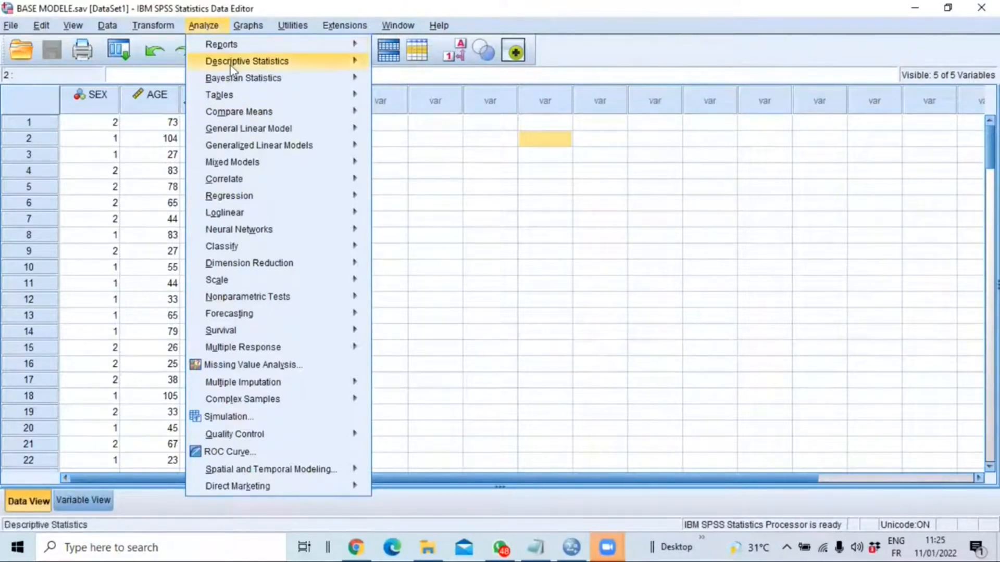
mouse_move(232, 67)
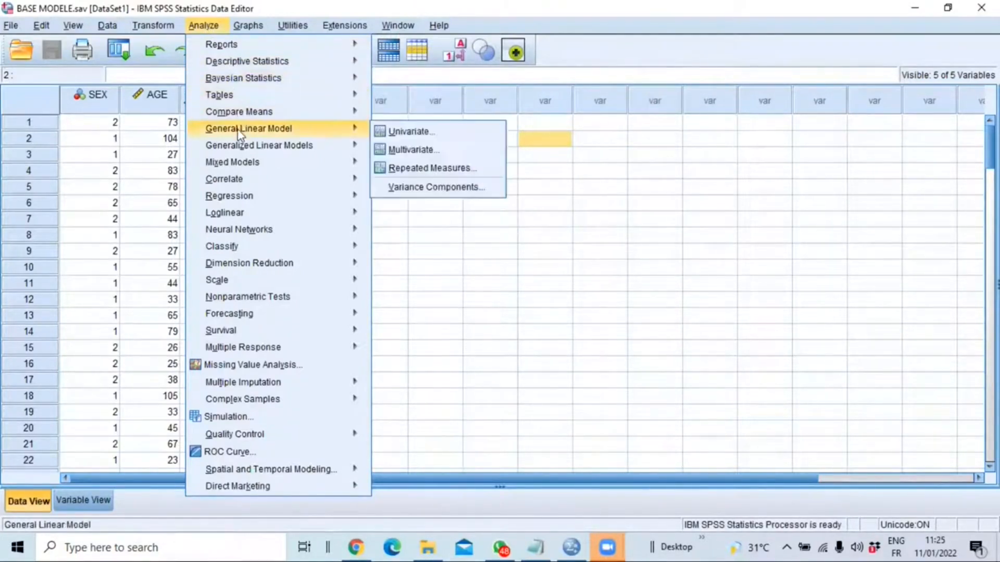
mouse_move(246, 141)
mouse_move(244, 199)
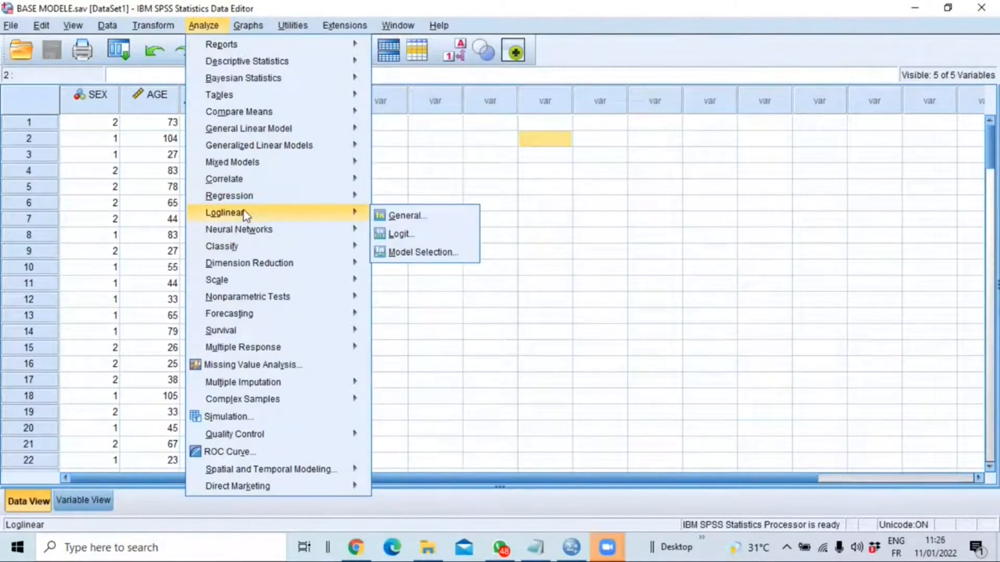
mouse_move(255, 32)
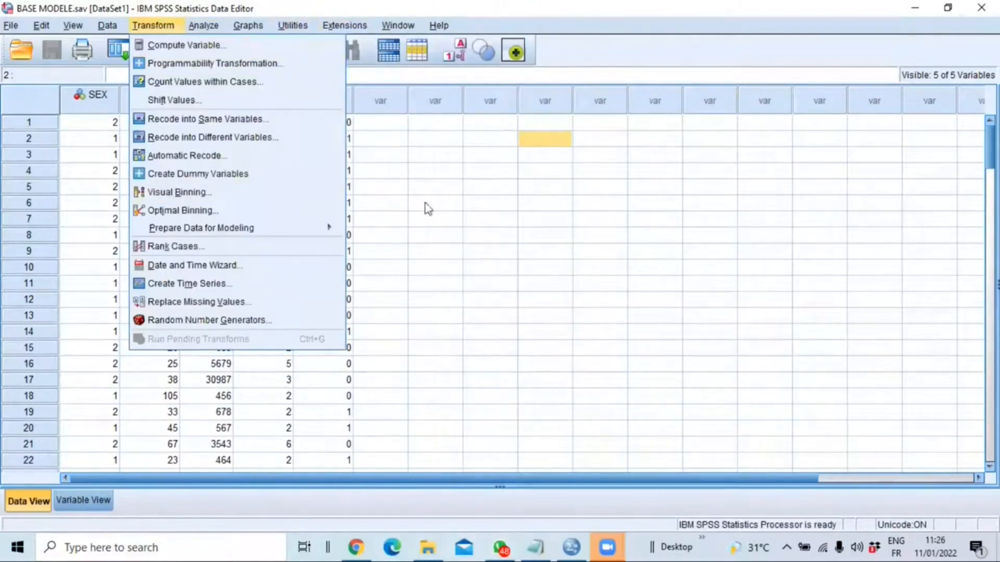
left_click(554, 2)
scroll(156, 136, "down", 3)
scroll(156, 137, "up", 3)
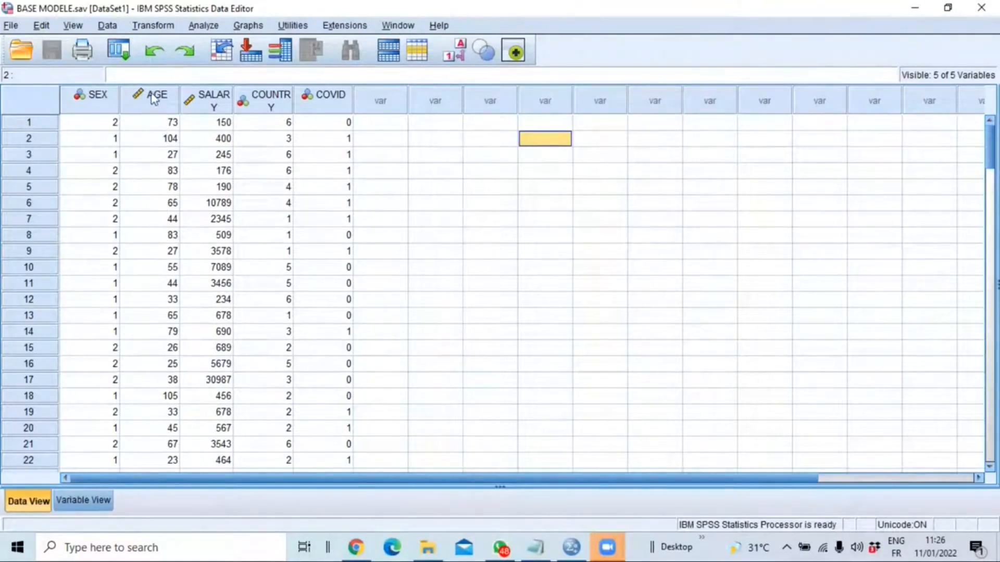
Step: Set up a Compute Variable operation with target variable AGE_classes and numeric expression 1
left_click(155, 27)
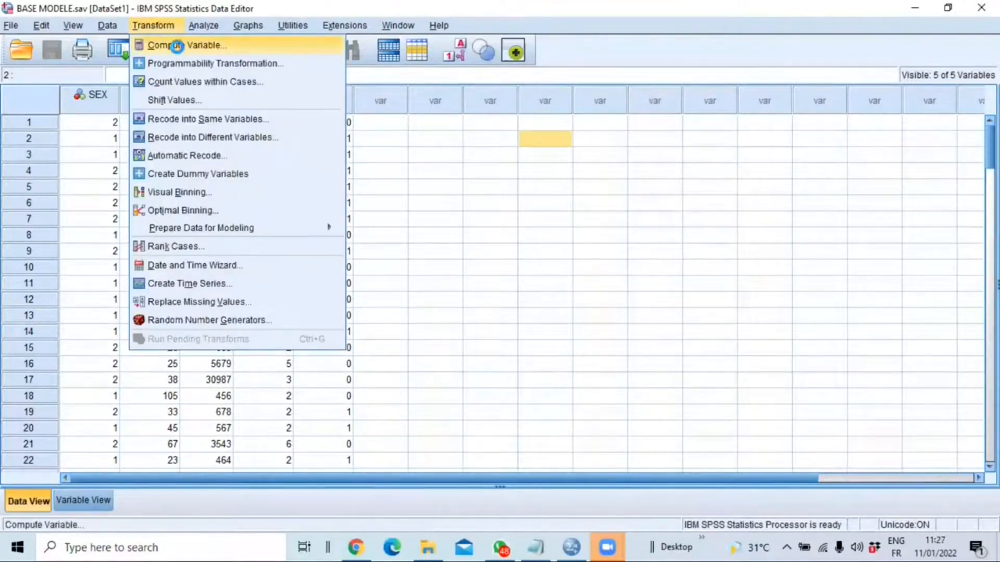
left_click(177, 46)
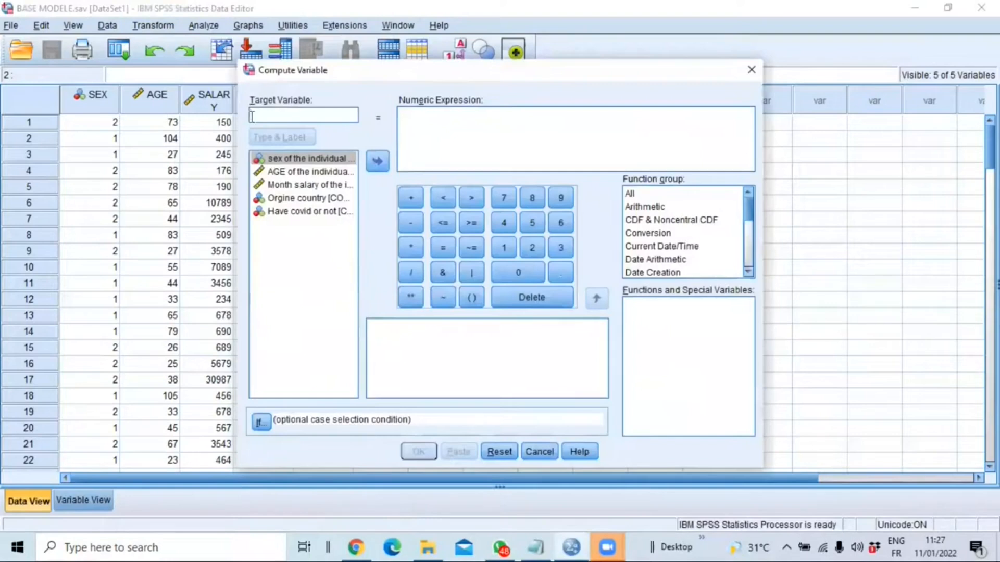
type("AGE")
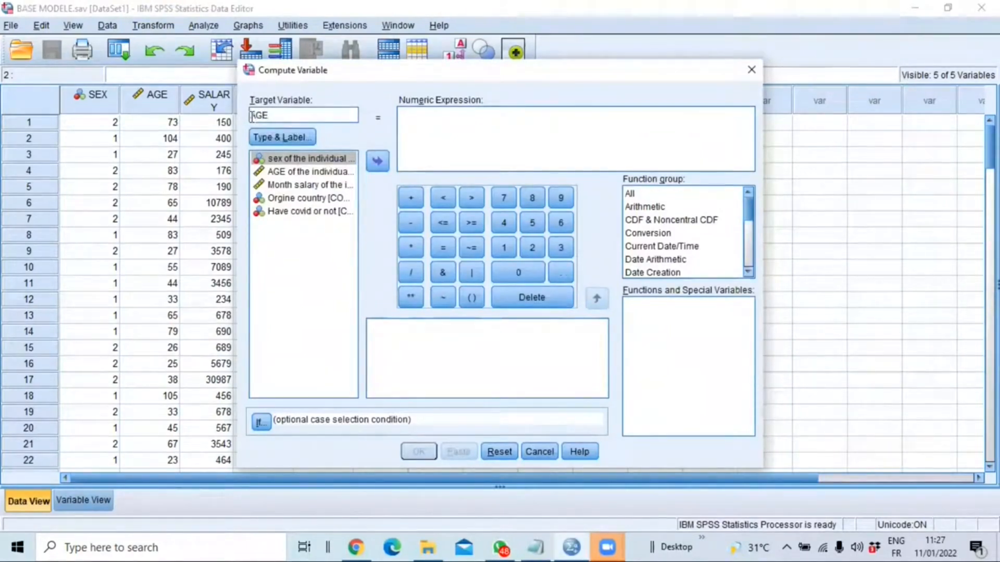
type("_classes")
left_click(411, 114)
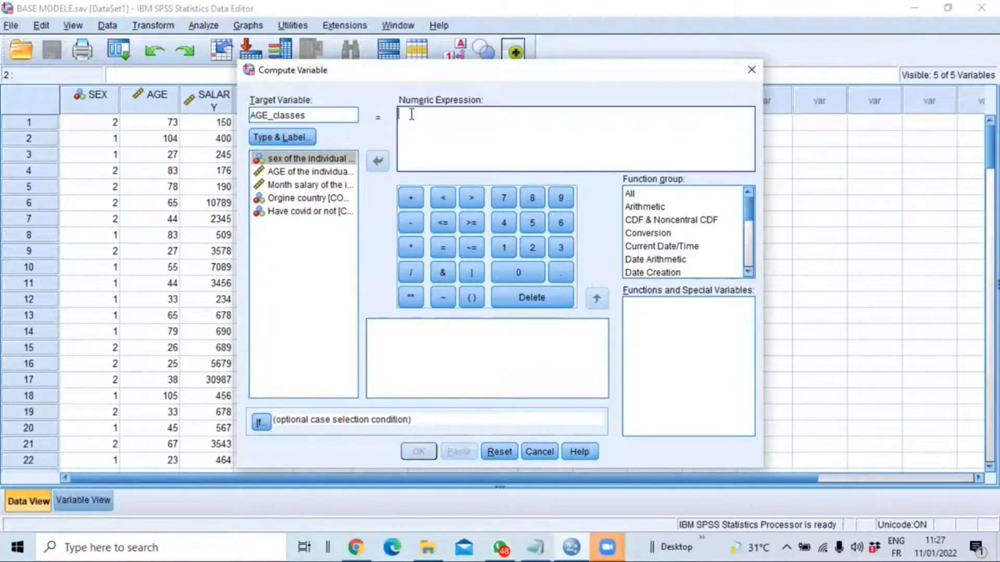
type("1")
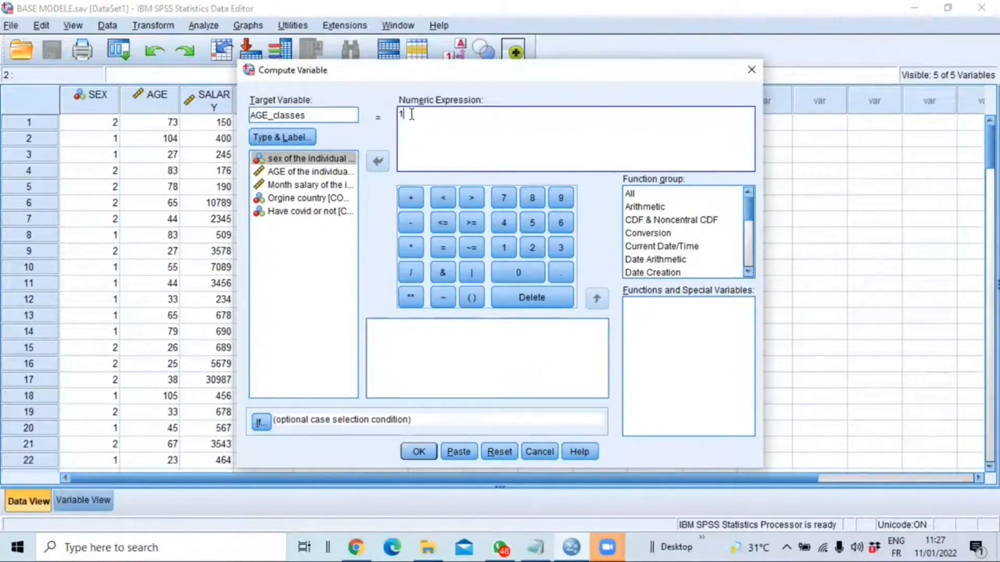
Step: Restrict the computation to cases satisfying AGE < 40 and run it
left_click(264, 424)
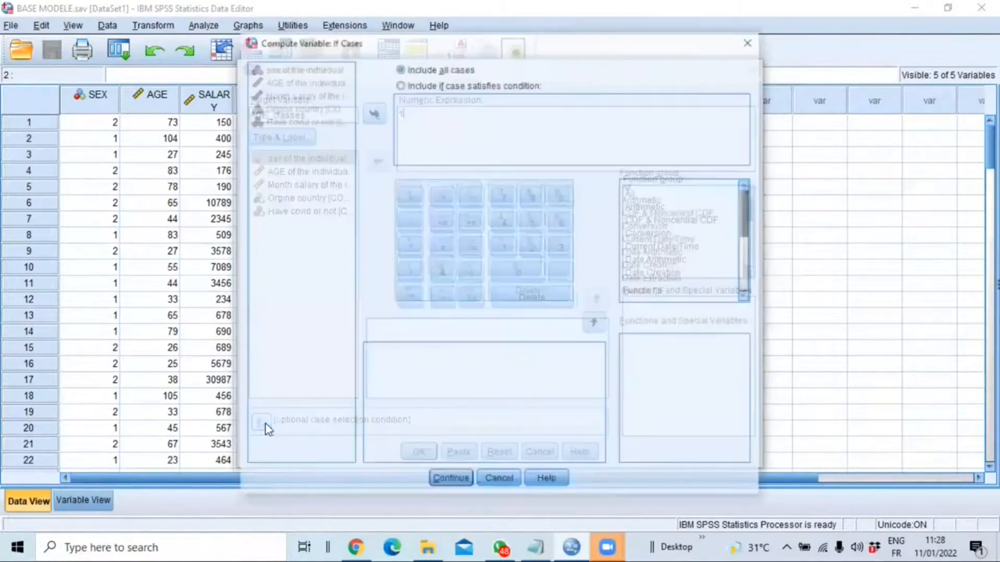
left_click(422, 84)
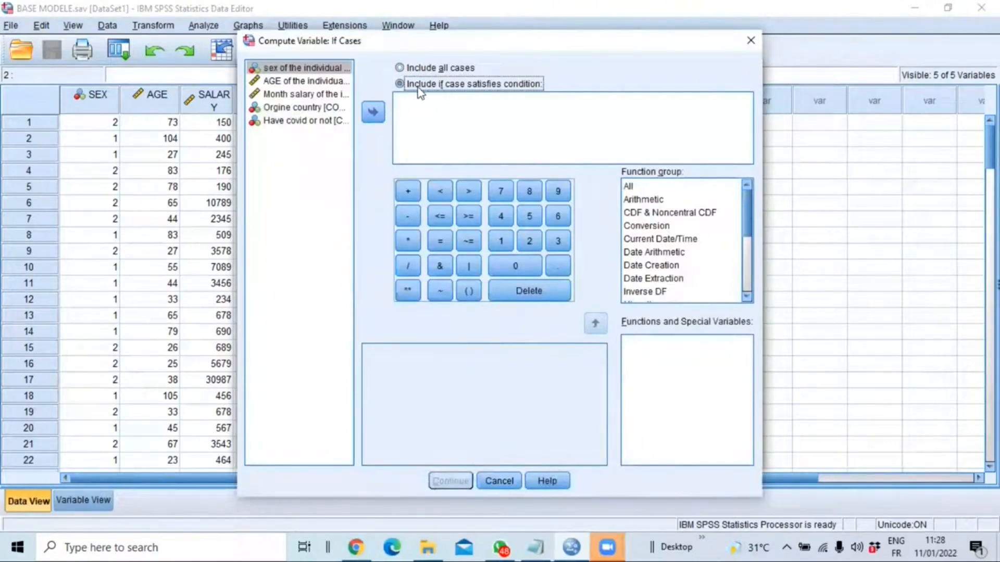
left_click(289, 82)
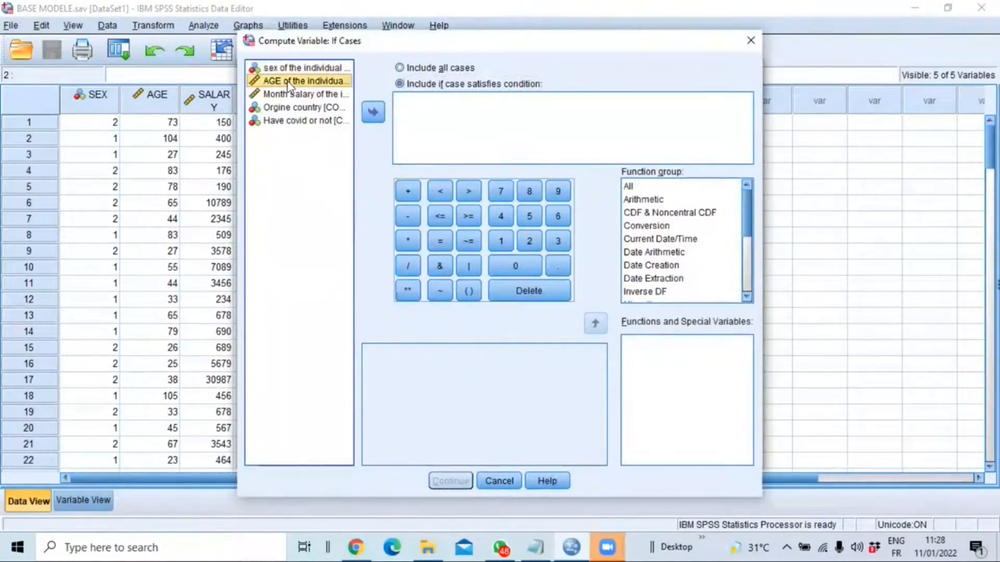
left_click(372, 115)
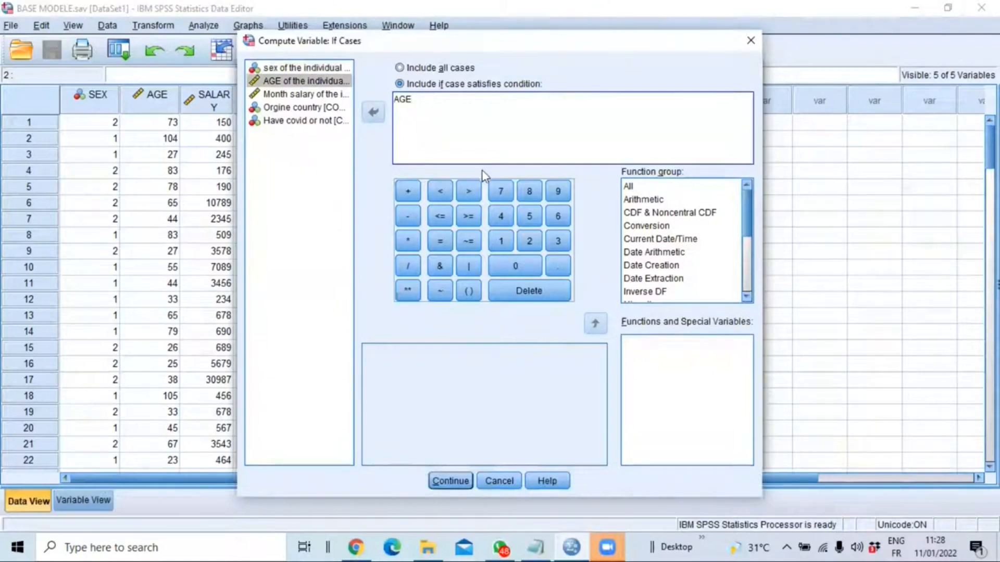
left_click(444, 192)
left_click(499, 216)
left_click(517, 261)
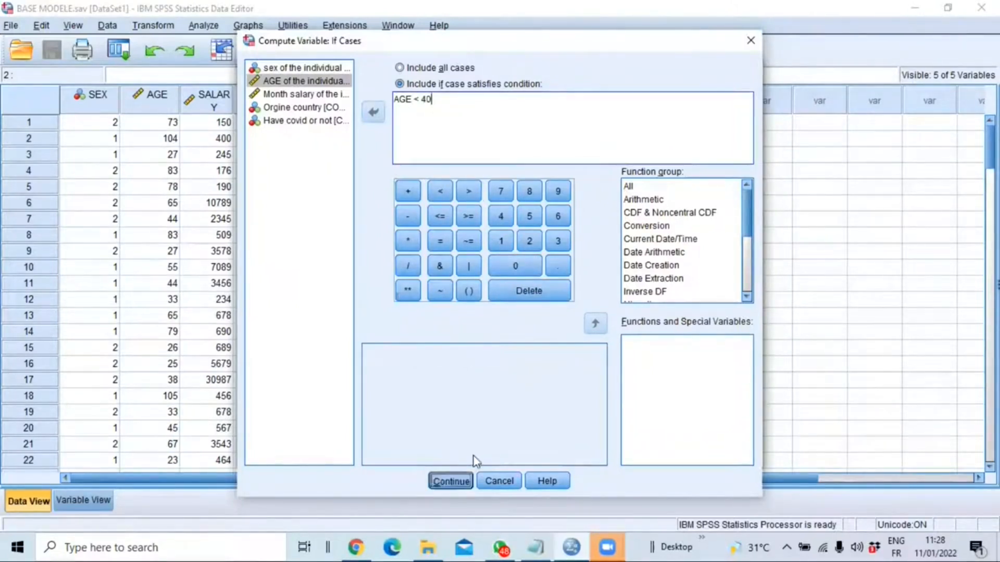
left_click(465, 480)
left_click(418, 452)
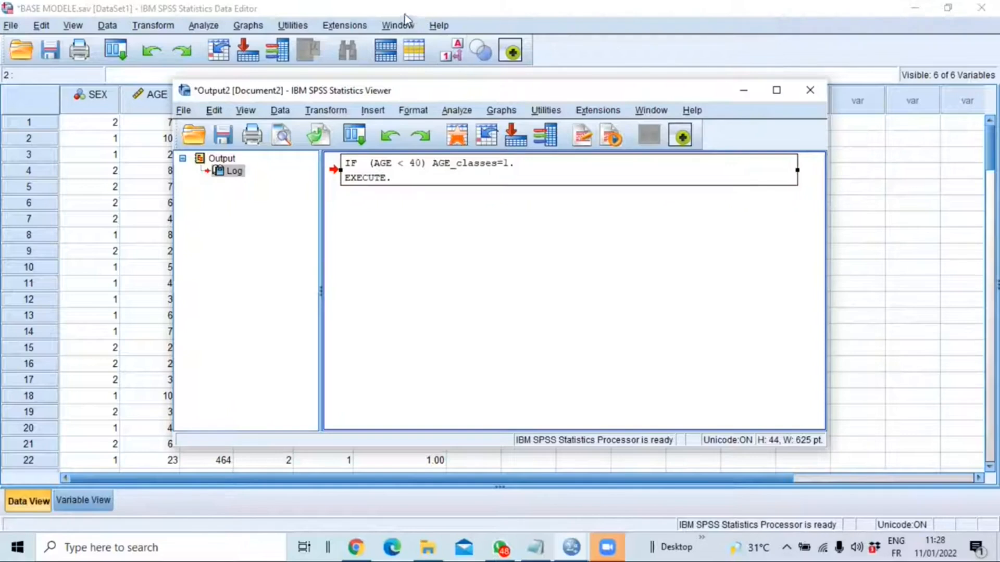
Step: Set up another Compute Variable operation for AGE_classes with the numeric expression changed to 2
left_click(218, 27)
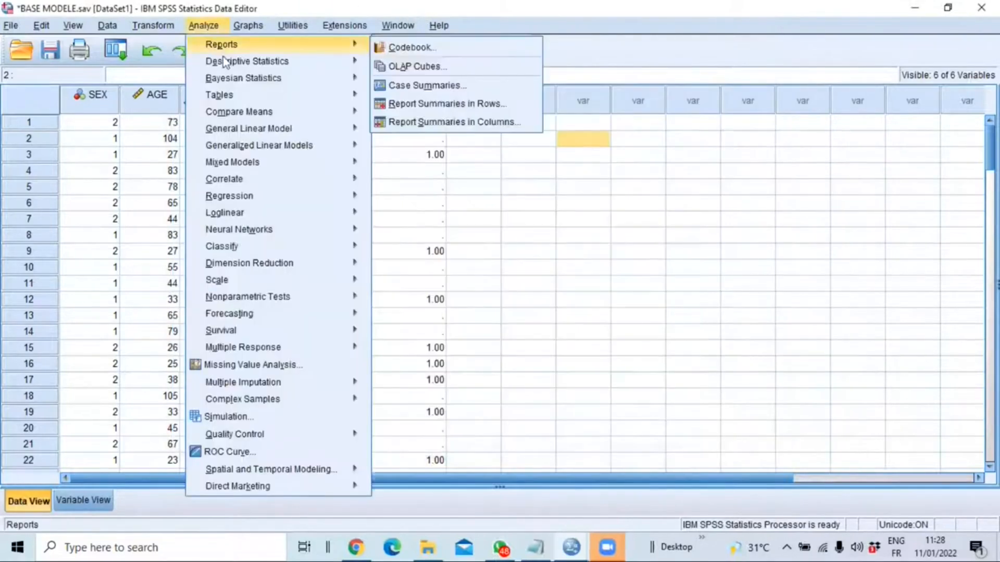
mouse_move(153, 25)
left_click(188, 46)
left_click(267, 114)
left_click(415, 111)
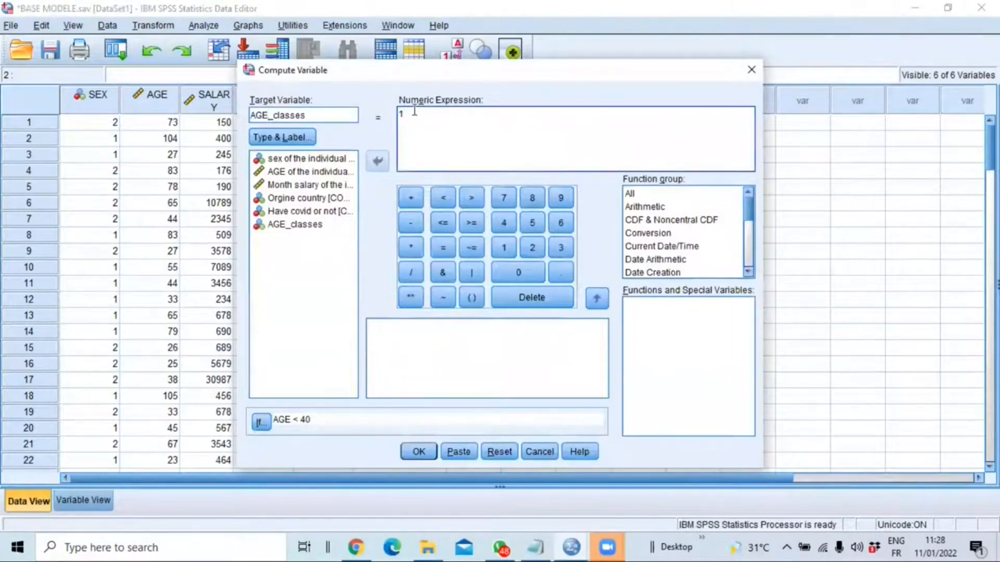
key("BackSpace")
type("2")
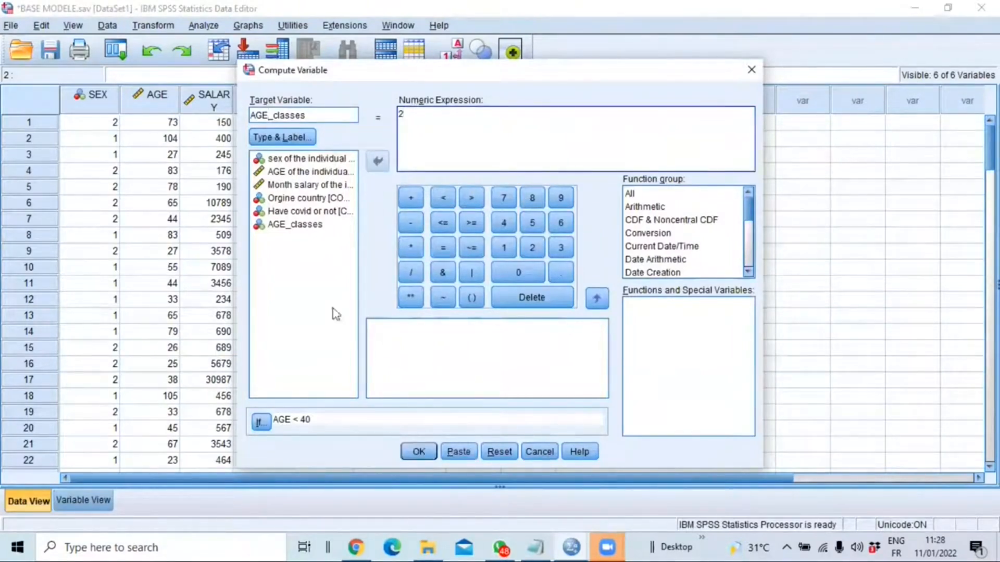
Step: Change the comparison in the case selection condition so that it reads AGE >= 40
left_click(261, 420)
left_click(421, 99)
key("BackSpace")
type(">= 40")
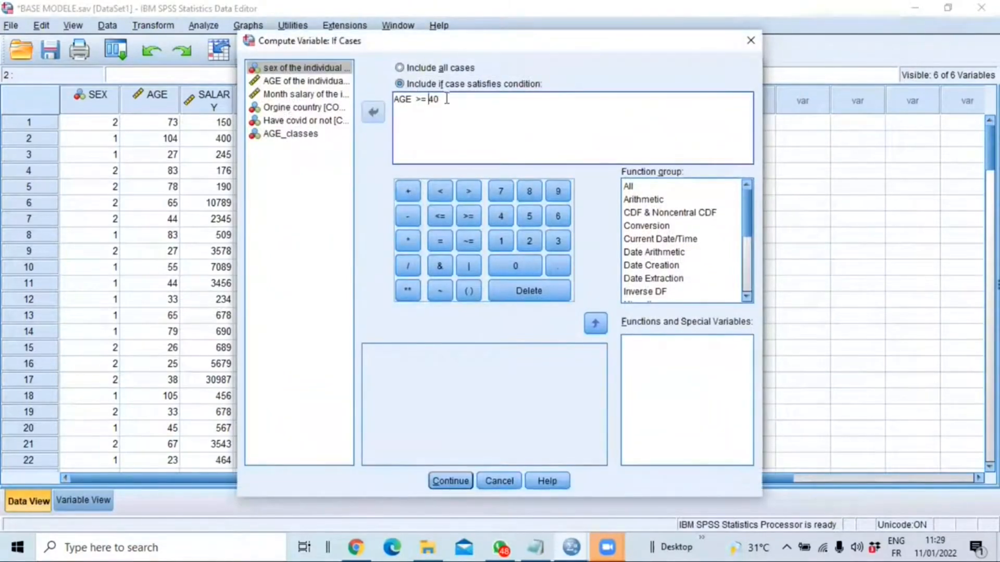
Step: Extend the condition with "and AGE < 60", then run the computation and accept changing the existing variable
type(" and")
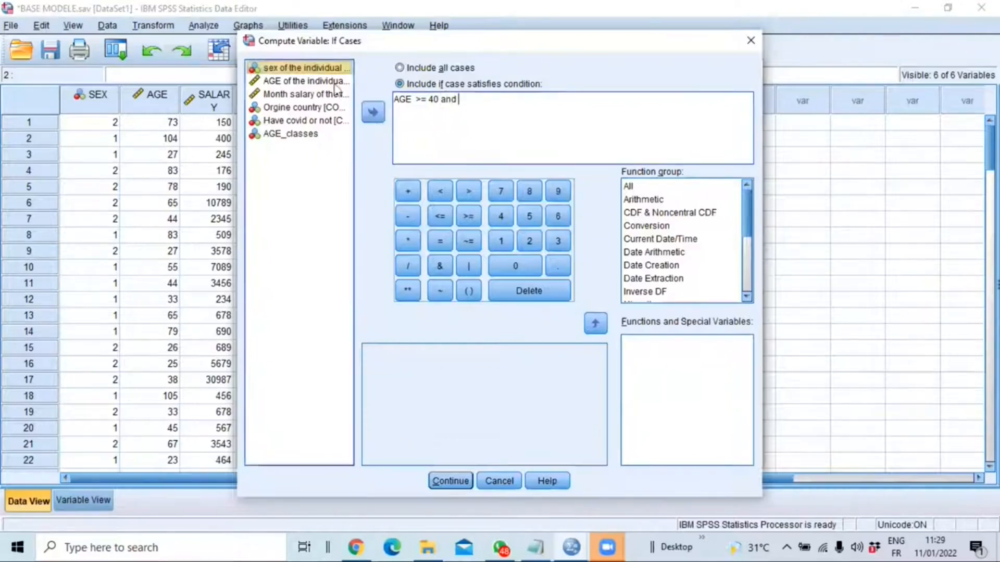
left_click(302, 81)
left_click(373, 112)
left_click(440, 191)
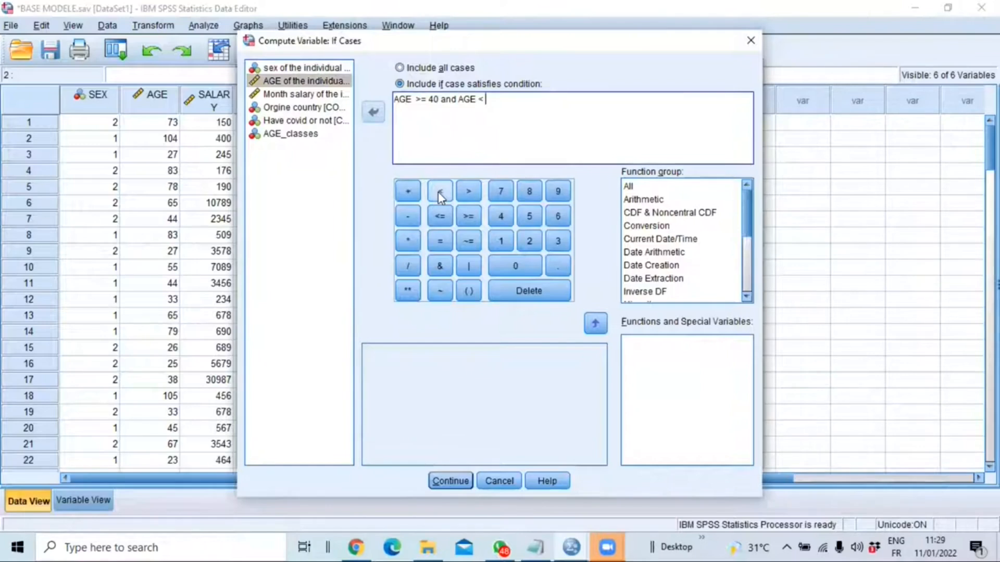
left_click(559, 216)
left_click(521, 266)
left_click(450, 481)
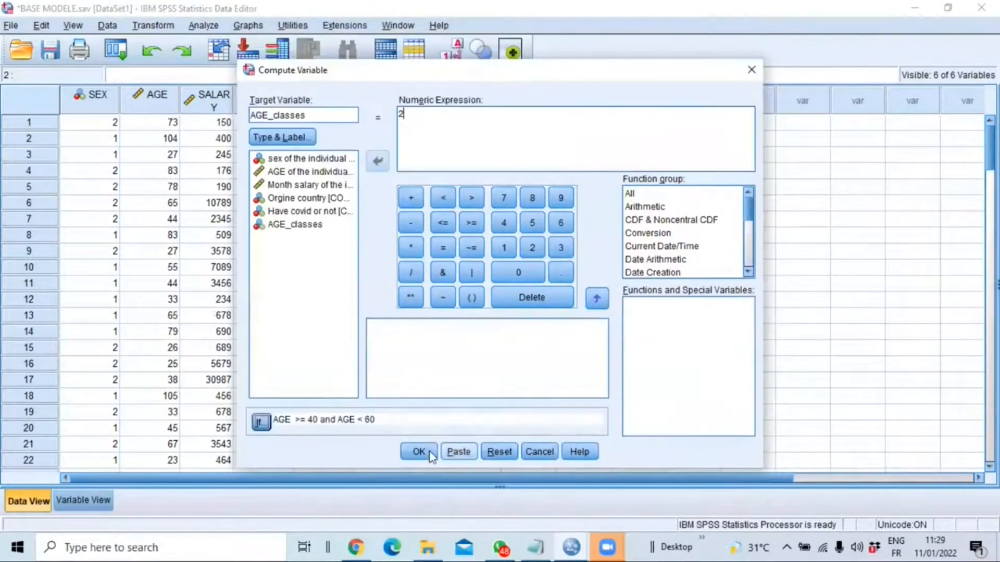
left_click(417, 452)
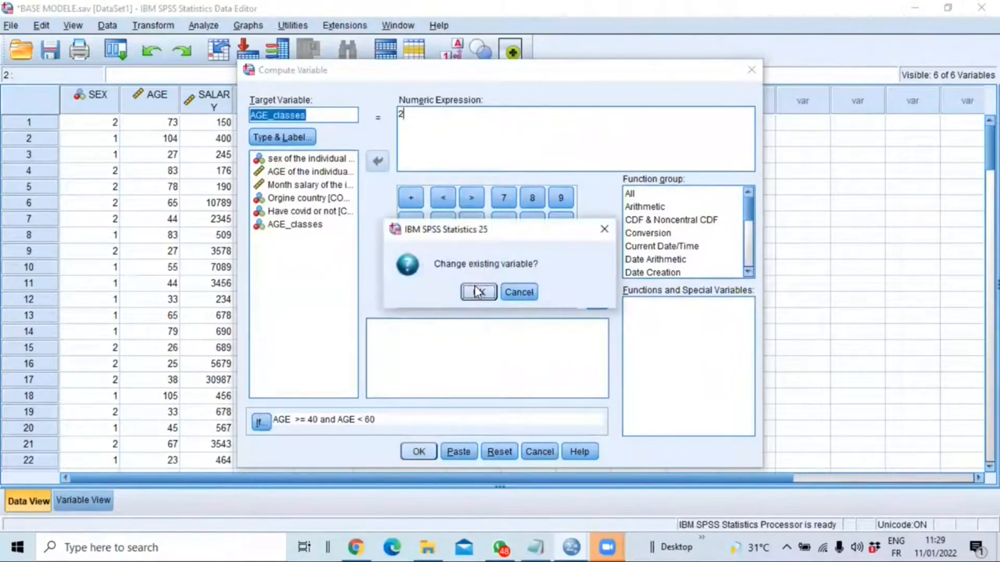
left_click(475, 287)
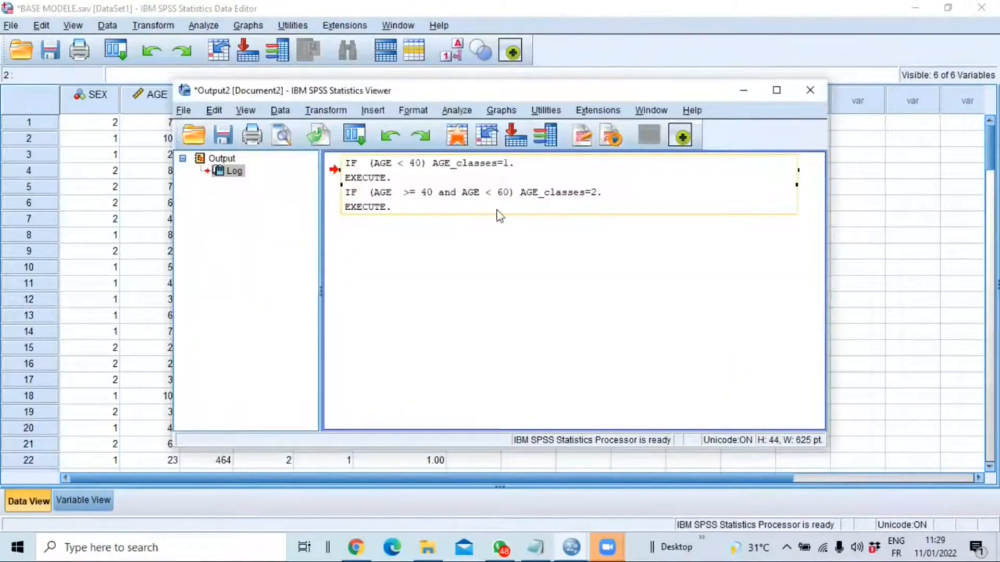
Step: Set up a further Compute Variable operation for AGE_classes with the numeric expression changed to 3
left_click(163, 27)
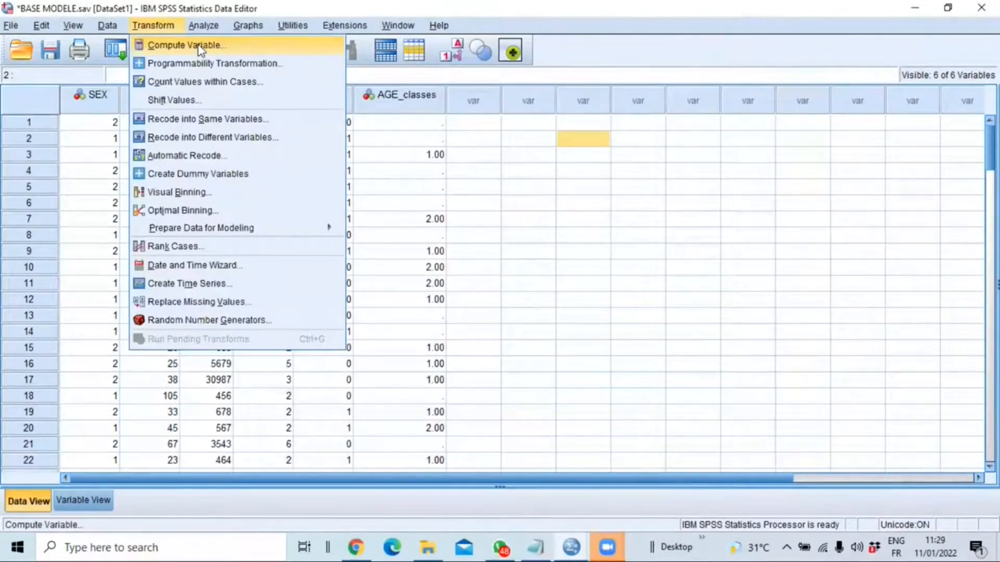
left_click(201, 46)
left_click(404, 117)
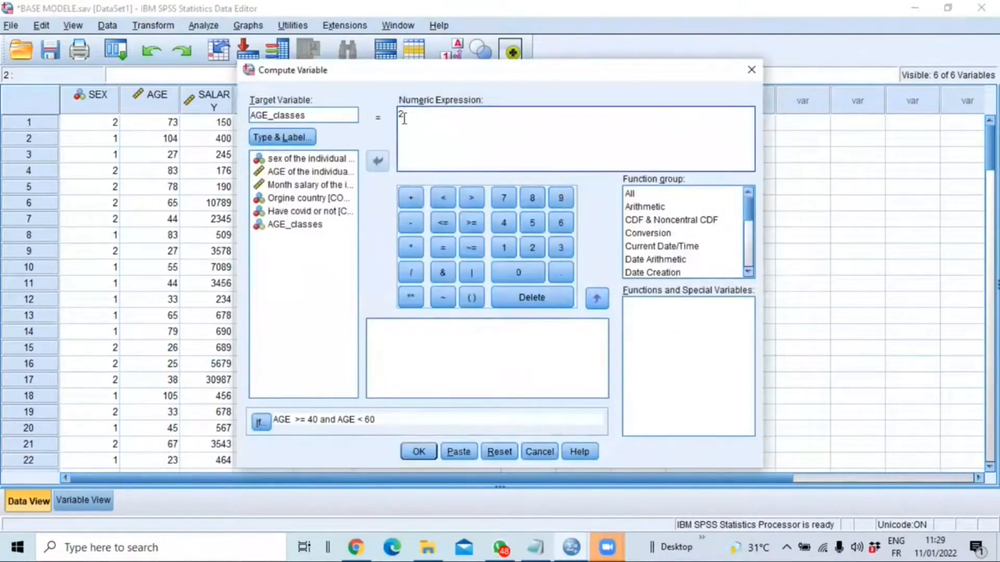
key("BackSpace")
type("3")
Step: Change the case selection condition to AGE >= 60, then run the computation and accept changing the existing variable
left_click(261, 421)
left_click_drag(494, 99, 429, 99)
left_click(558, 217)
left_click(529, 268)
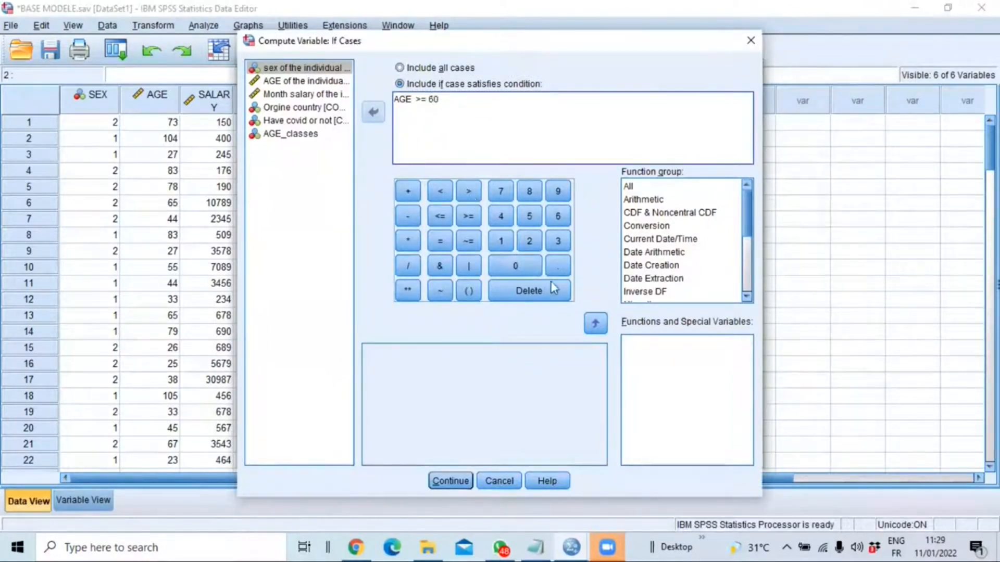
left_click(451, 480)
left_click(420, 453)
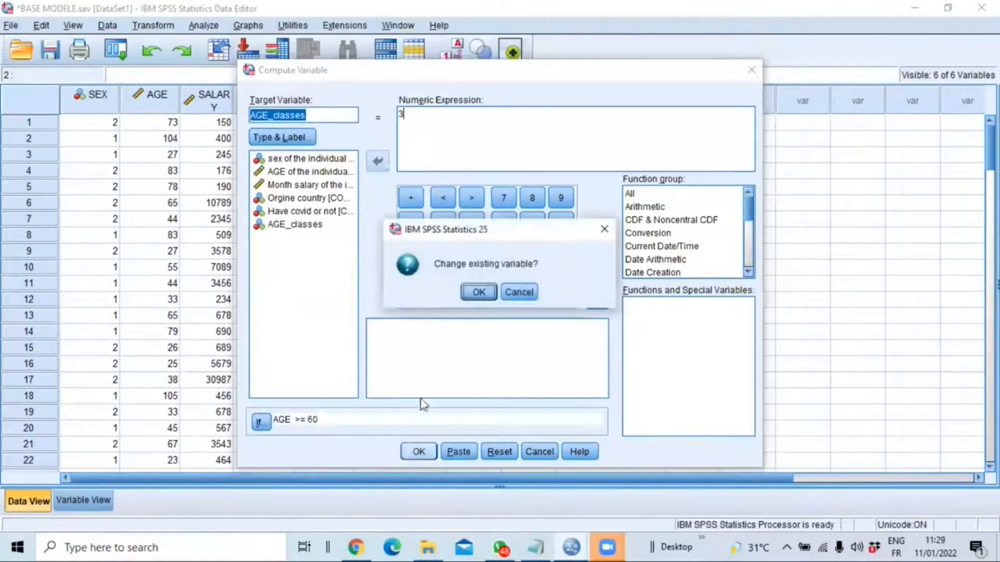
left_click(479, 291)
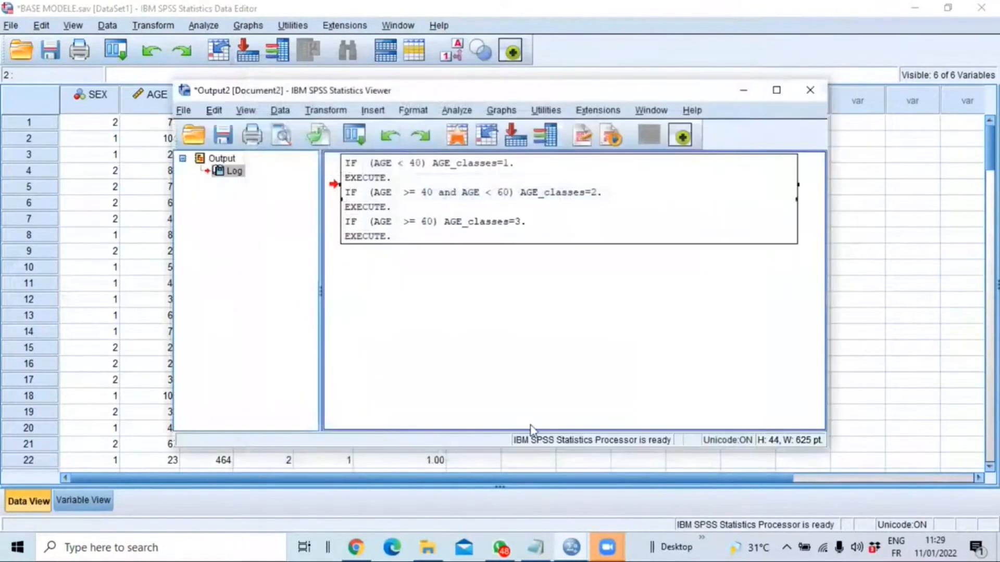
Step: In the variable definitions, set AGE_classes to 0 decimals and a width of 1
left_click(599, 523)
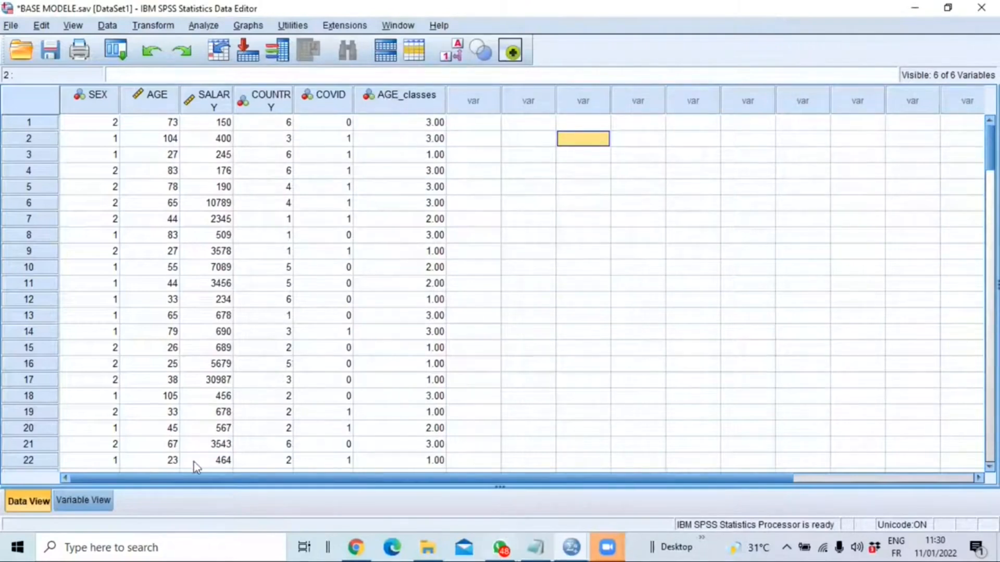
left_click(85, 505)
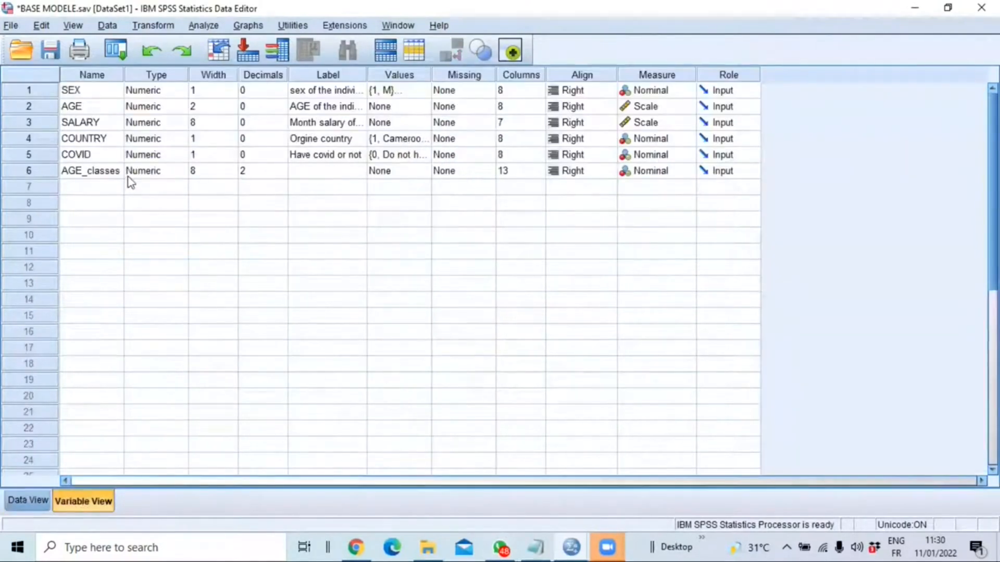
left_click(98, 173)
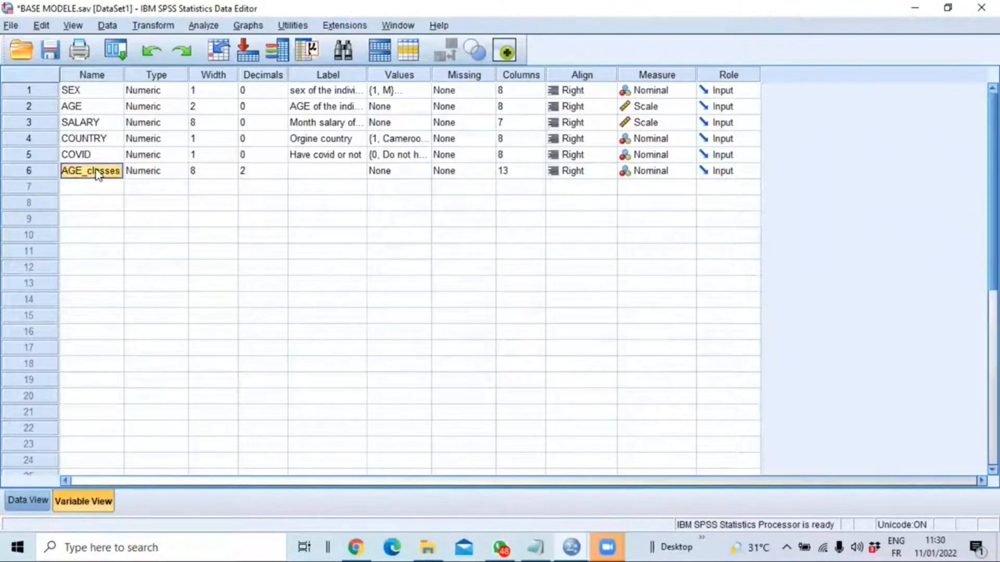
left_click(282, 173)
left_click(282, 177)
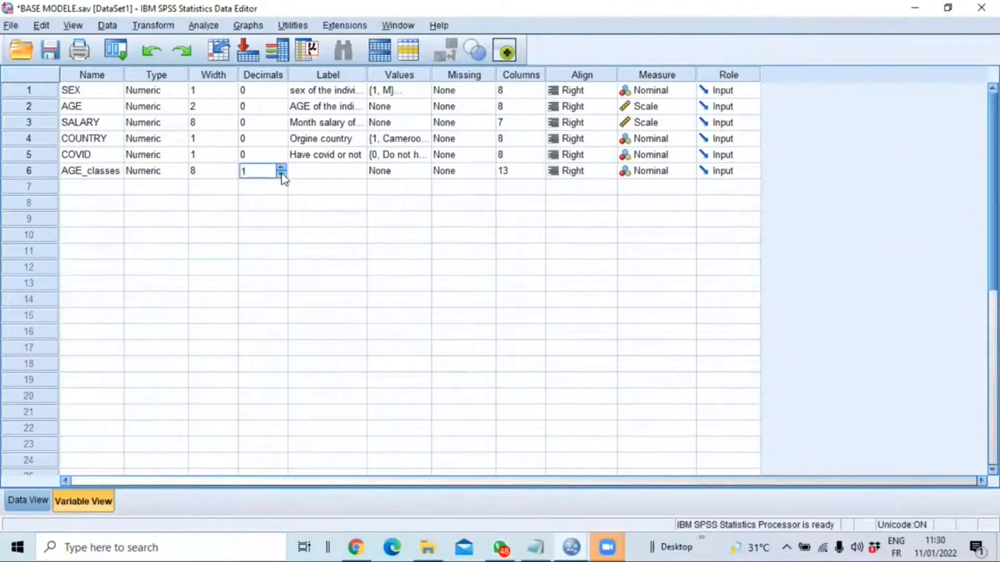
left_click(235, 176)
left_click(235, 176)
left_click(234, 176)
left_click(234, 176)
left_click(234, 176)
Step: Enter "Age classes" as the label of the AGE_classes variable
left_click(316, 174)
left_click(314, 172)
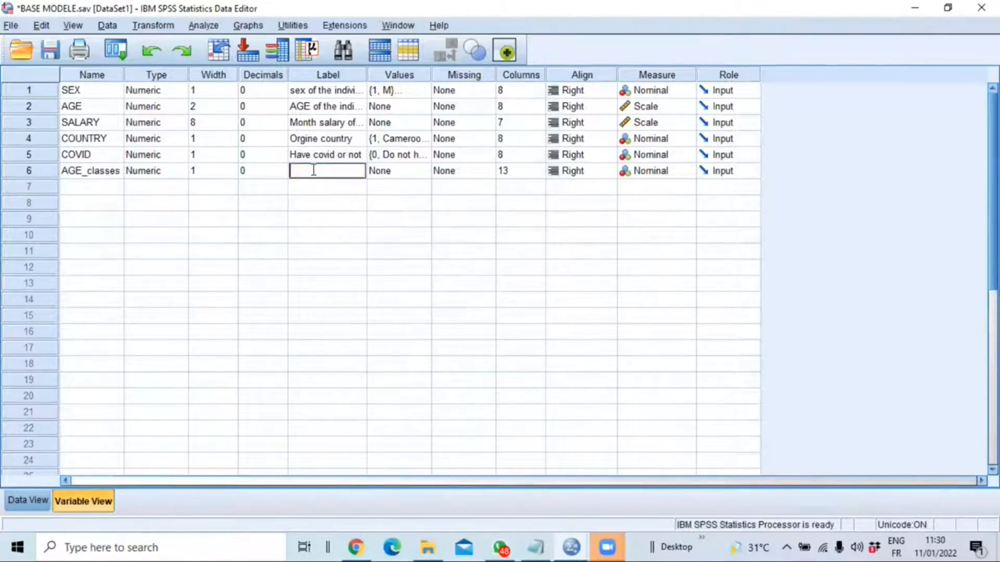
type("Age classes")
key("Return")
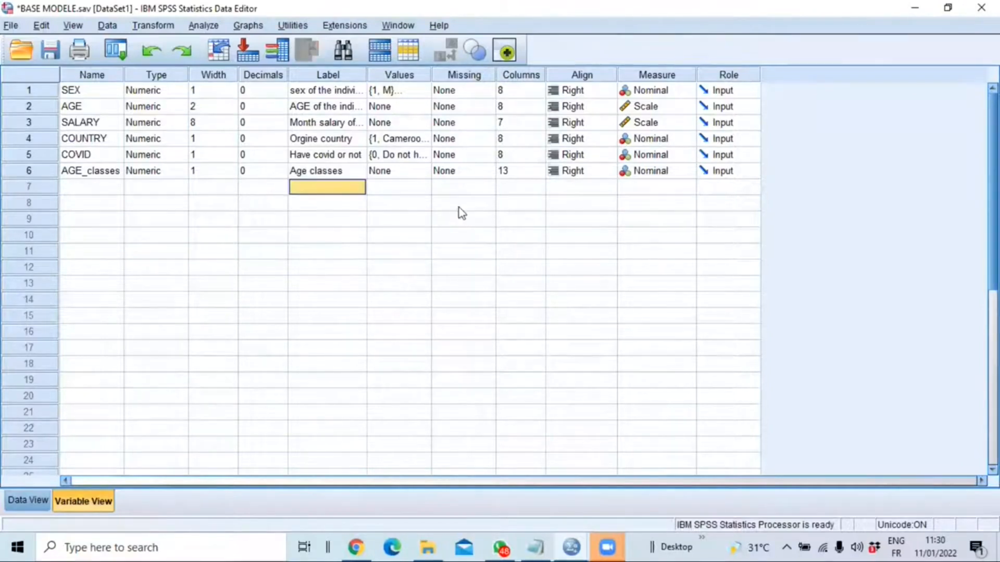
Step: Add a value label to AGE_classes that defines 1 as "less than 40"
left_click(427, 174)
type("1")
left_click(394, 237)
type("less than 40")
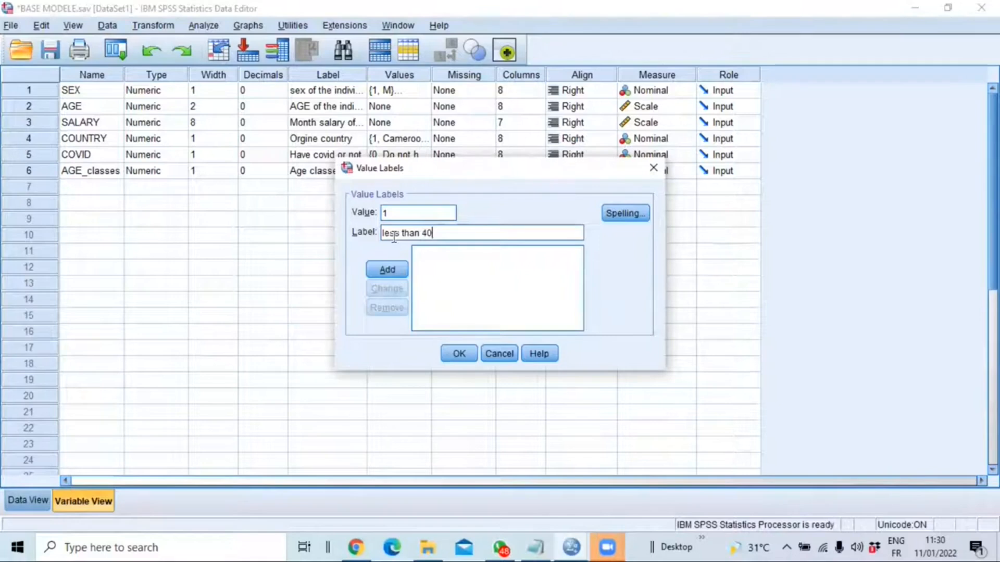
left_click(386, 269)
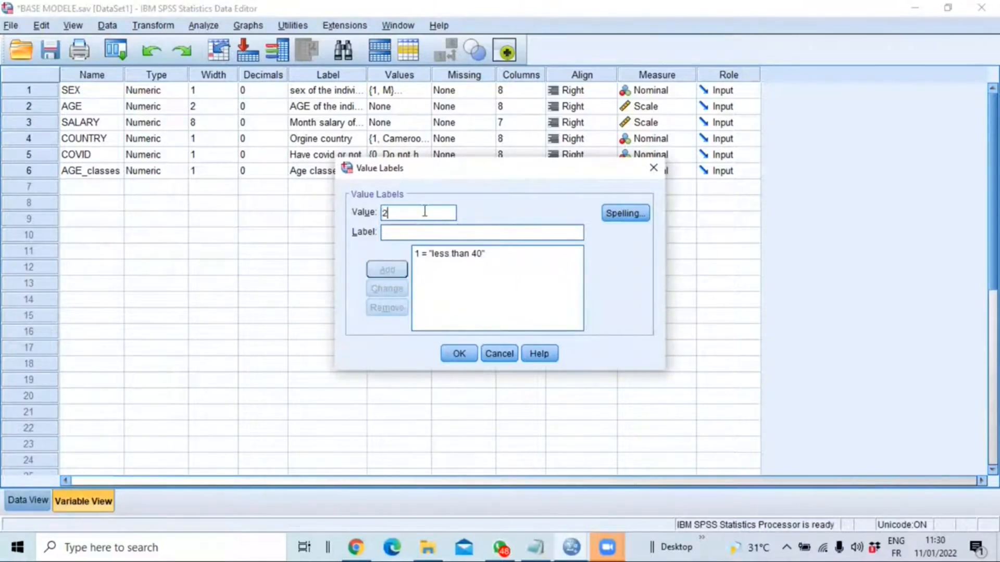
Step: Add the value labels 2 = "Betwin '40 to 59" and 3 = "More than 6O" for AGE_classes and accept them
type("Betwin '40 to 59")
left_click(386, 269)
type("3")
left_click(402, 233)
type("MORE")
left_click(382, 271)
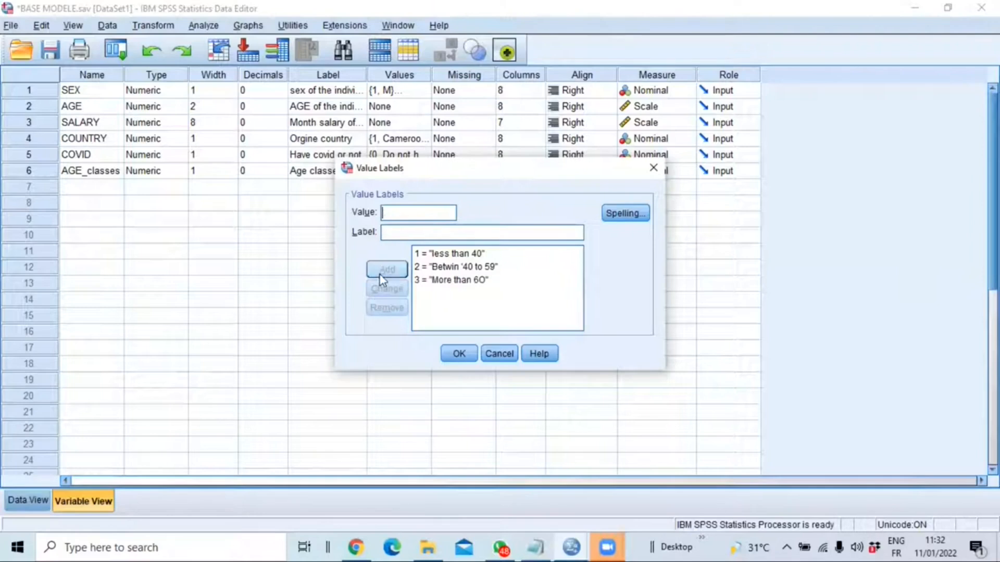
left_click(459, 354)
Step: Run a Frequencies analysis on the Age classes variable and maximize the output window to read its table
key("ctrl+t")
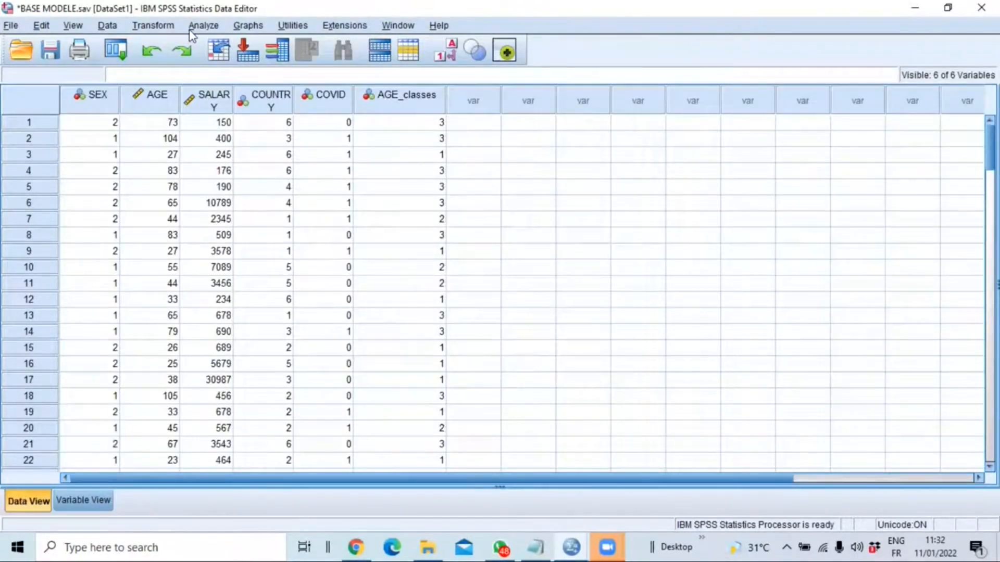
left_click(203, 25)
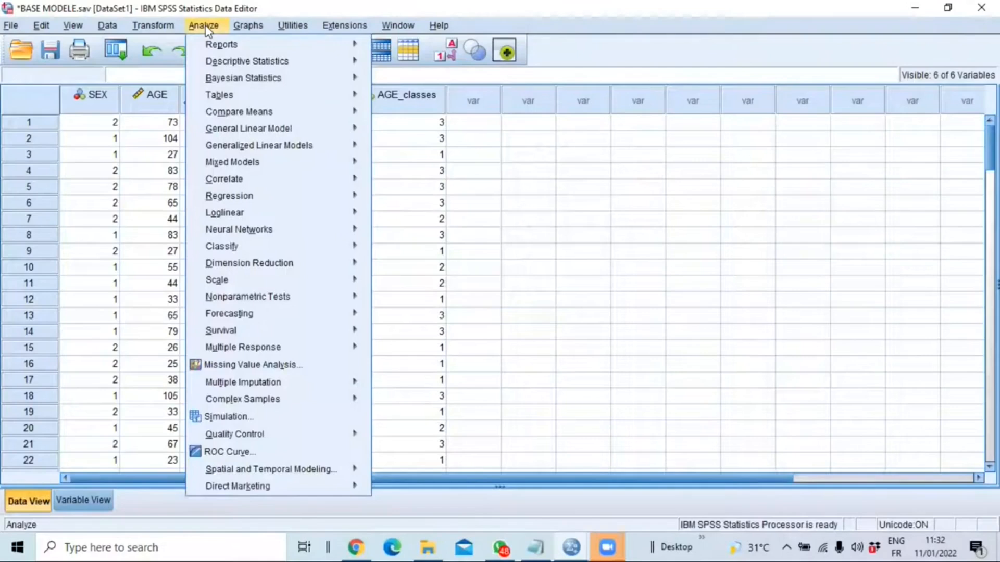
mouse_move(227, 62)
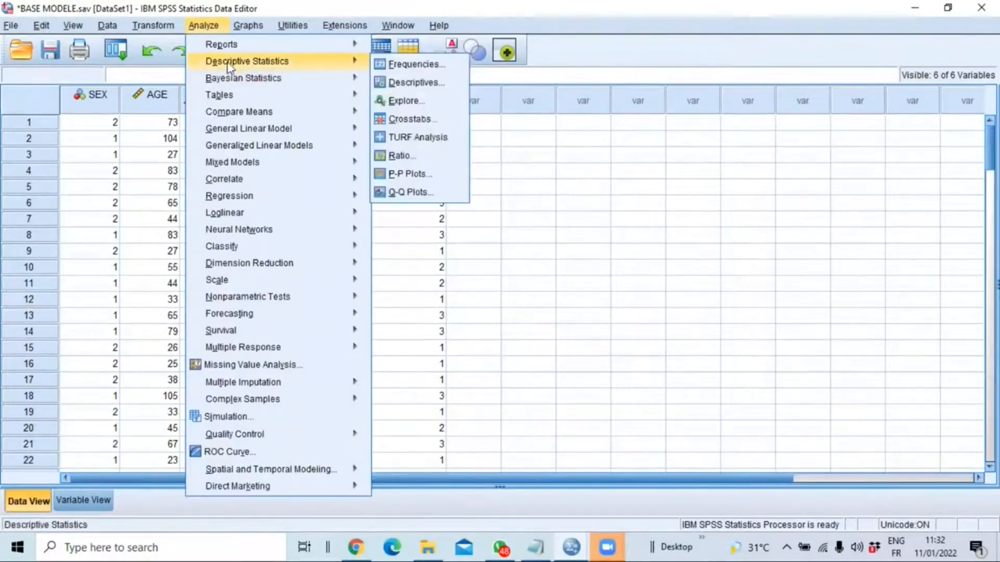
left_click(410, 64)
left_click(378, 277)
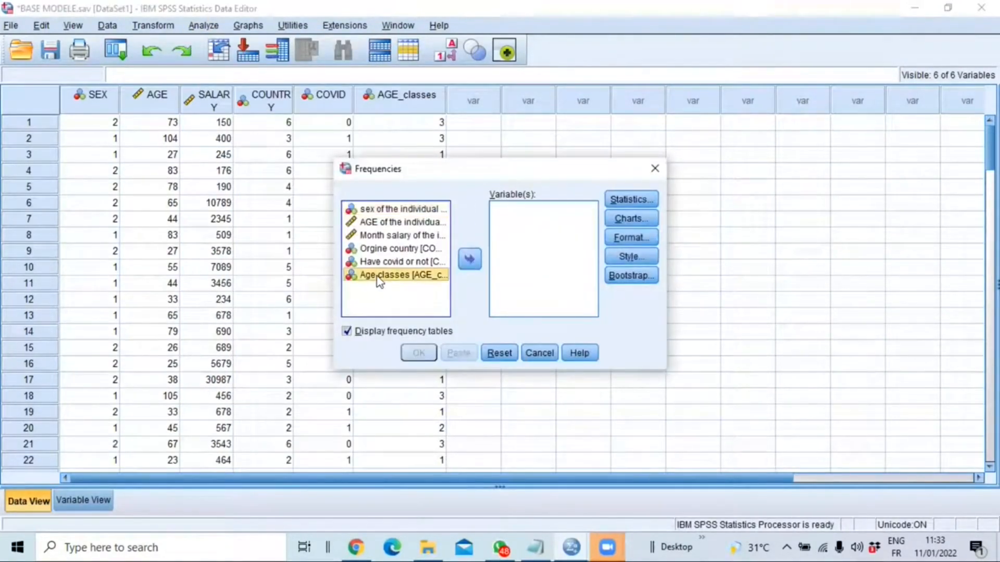
left_click(470, 260)
left_click(417, 352)
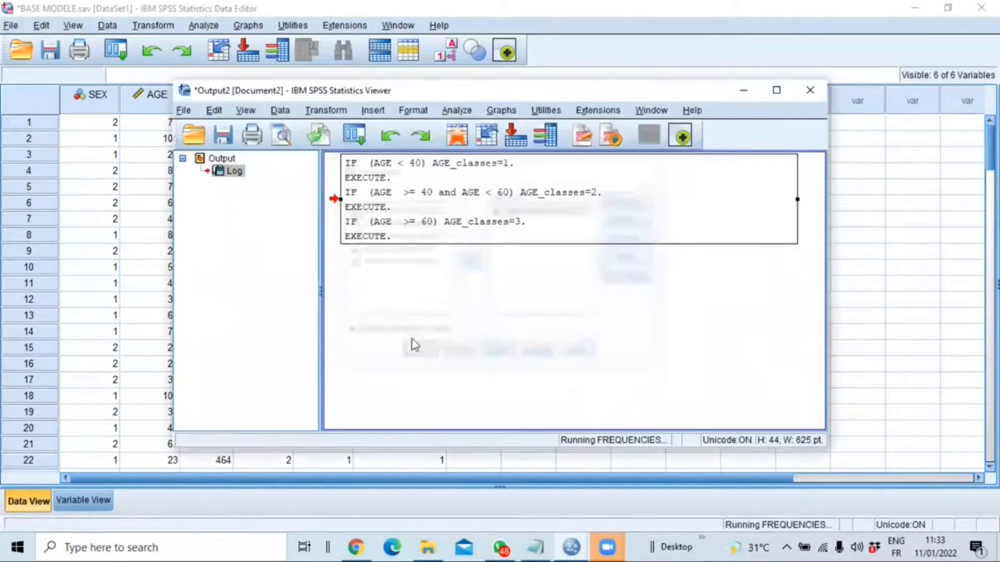
left_click(776, 90)
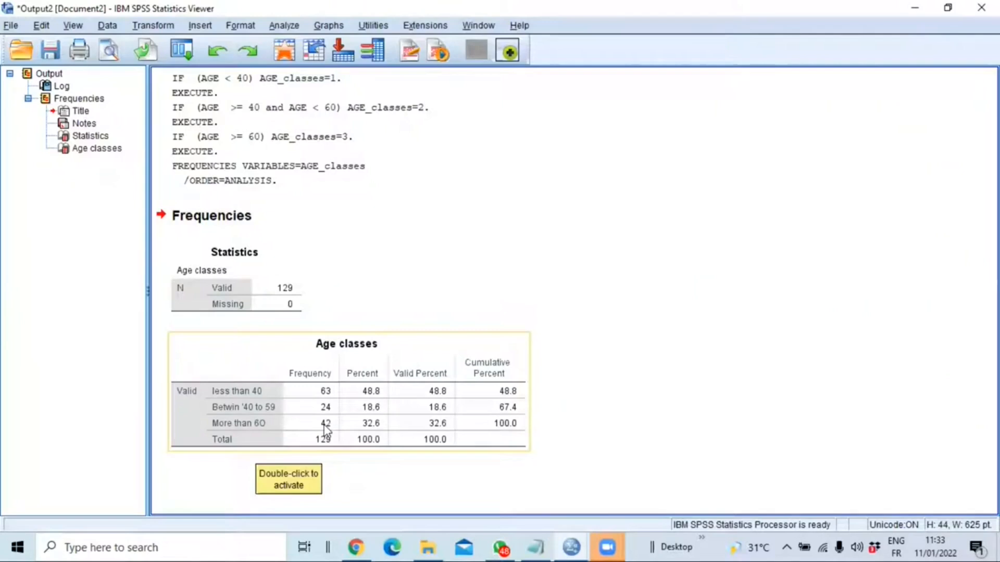
left_click(372, 394)
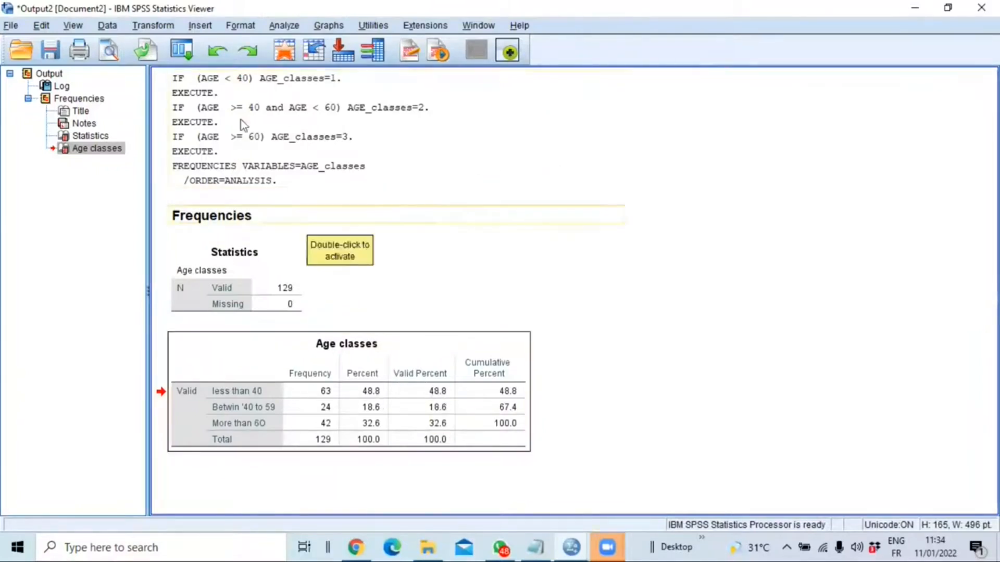
Step: Run a Crosstabs analysis with Age classes as rows and Have covid or not as columns
left_click(283, 26)
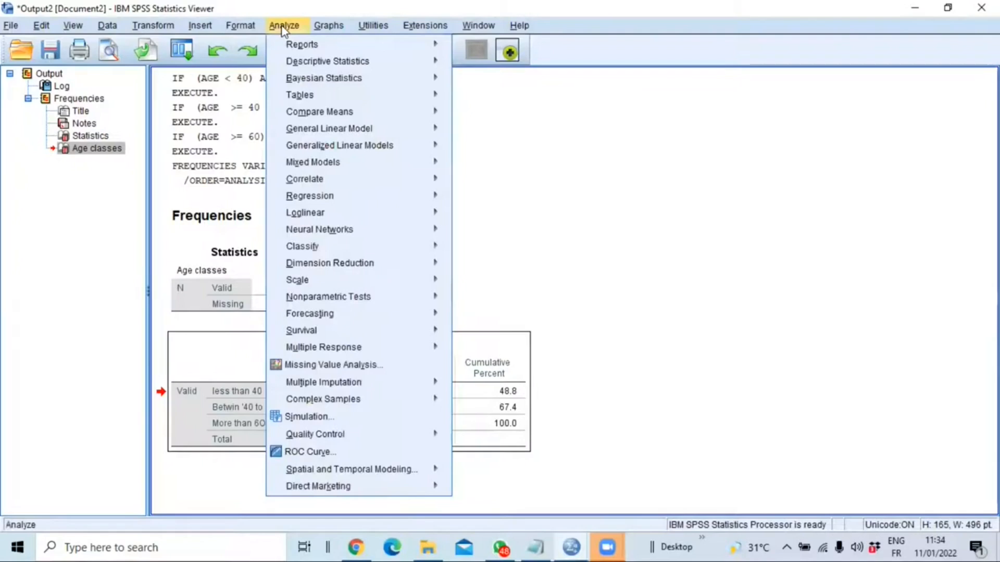
mouse_move(310, 63)
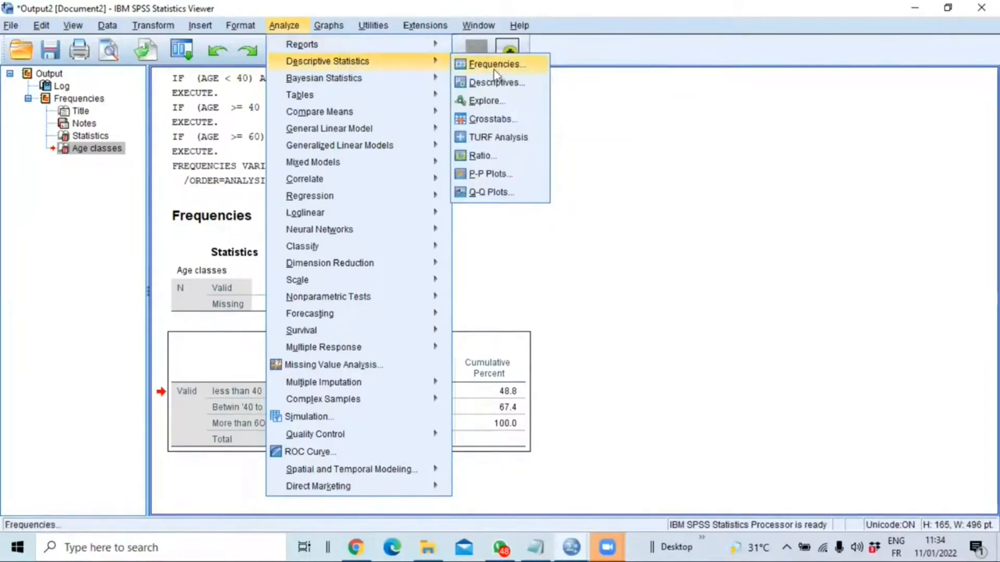
left_click(490, 122)
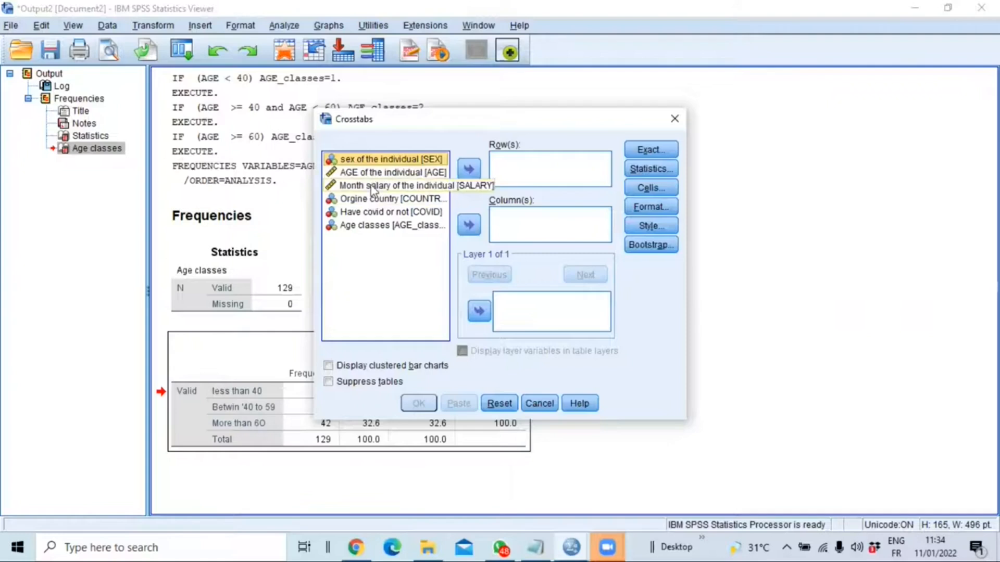
left_click(370, 227)
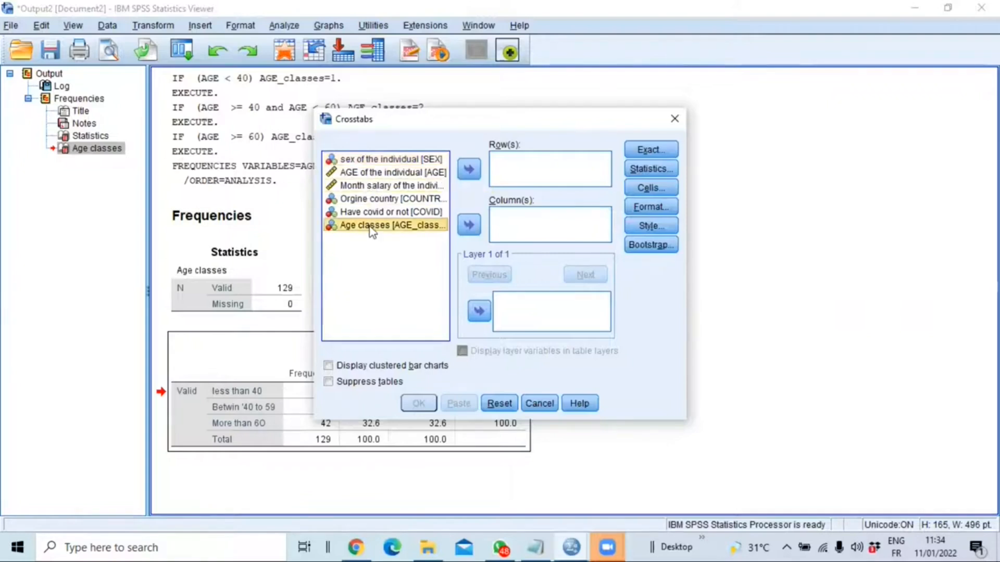
left_click(469, 169)
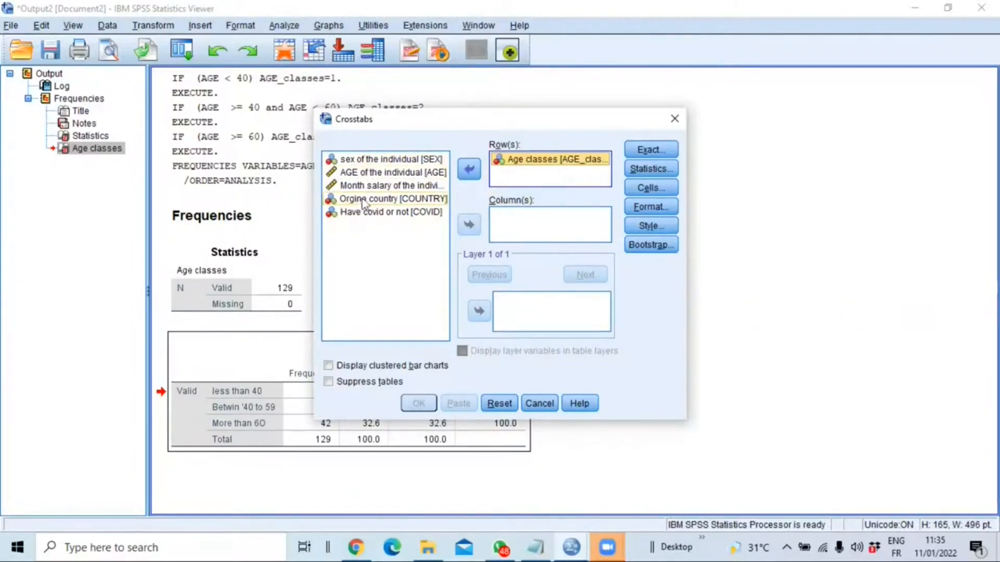
left_click(390, 212)
left_click(469, 224)
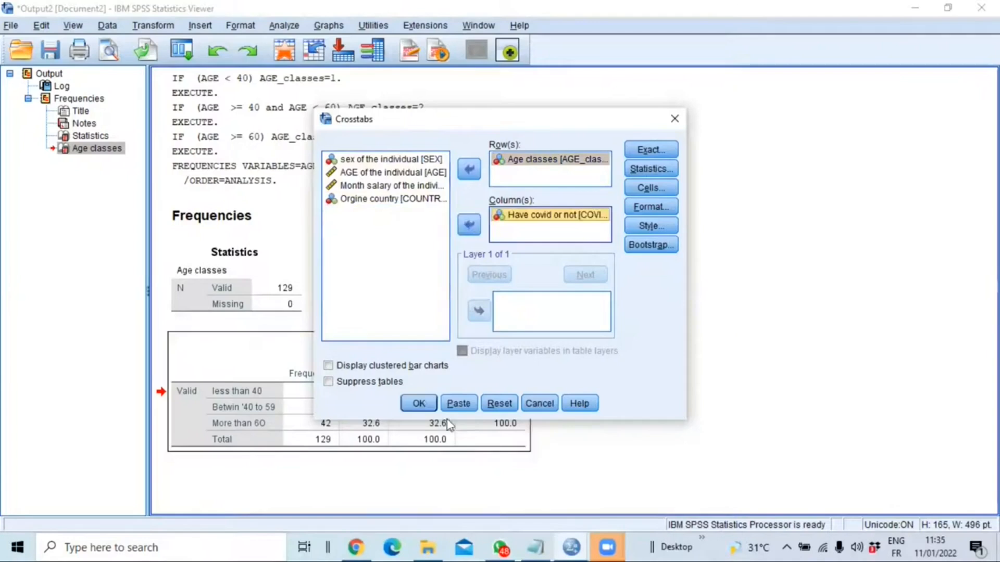
left_click(418, 404)
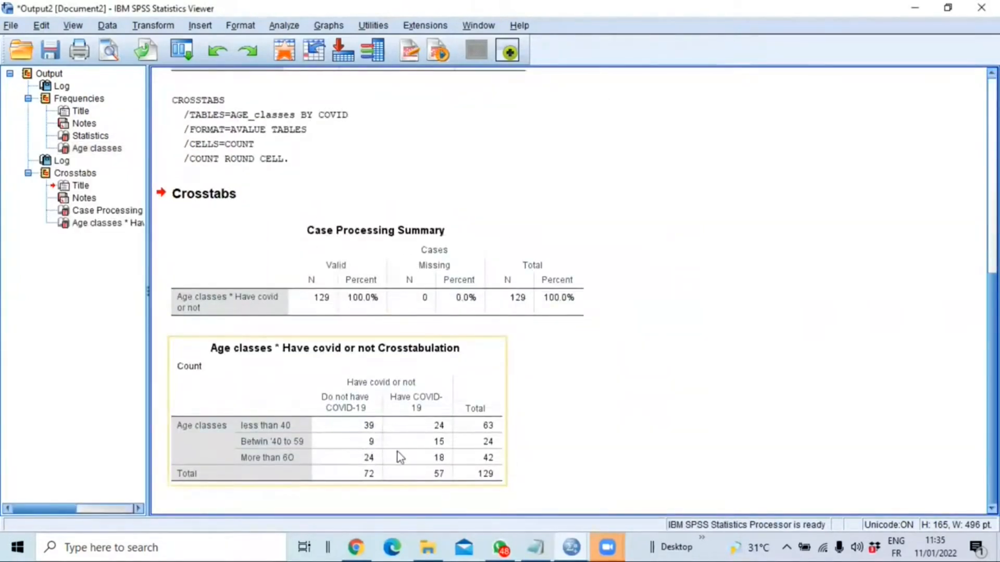
left_click_drag(180, 444, 307, 500)
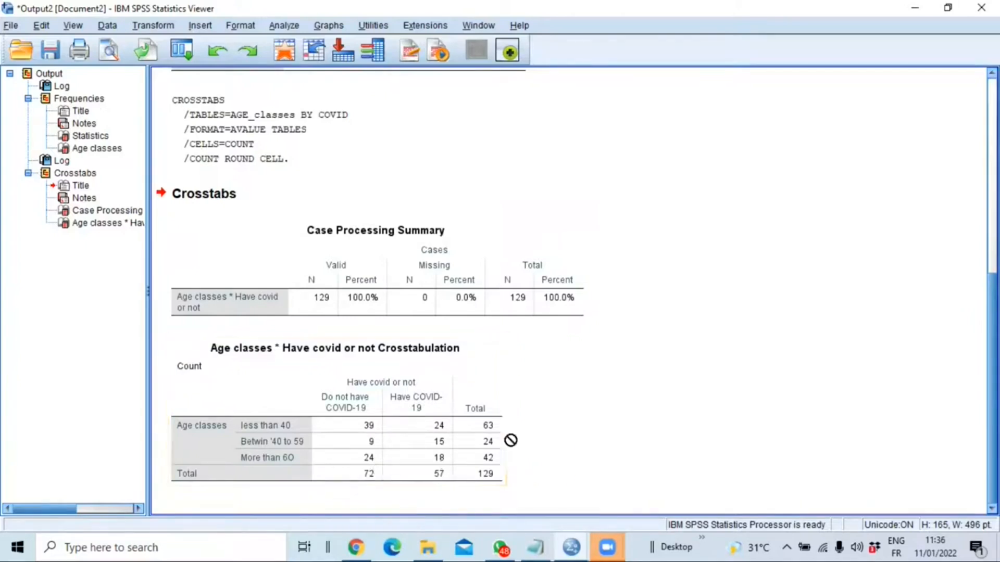
Step: Rerun the Age classes by Have covid or not crosstab with the Chi-square statistic included, and review the test results
left_click(284, 27)
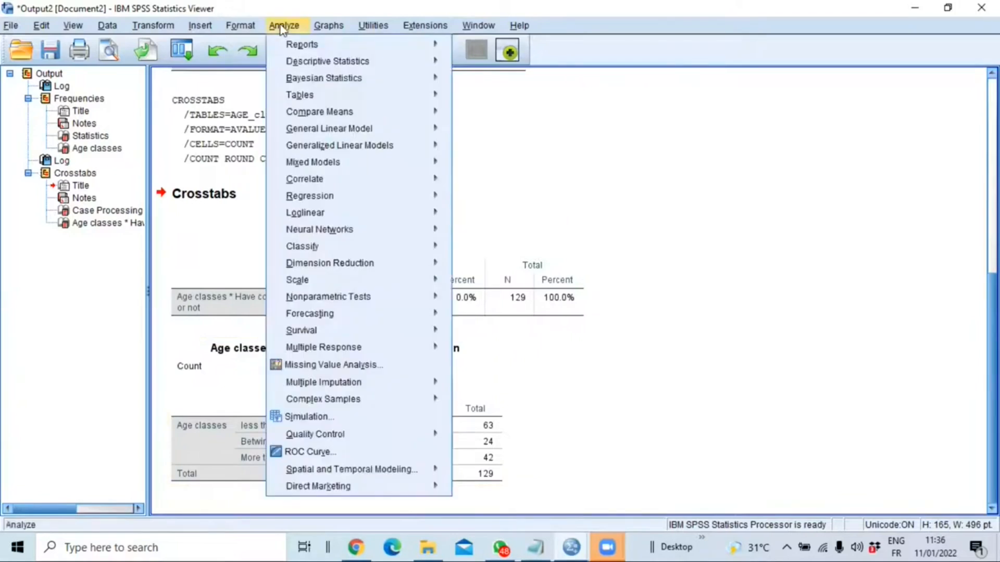
mouse_move(415, 67)
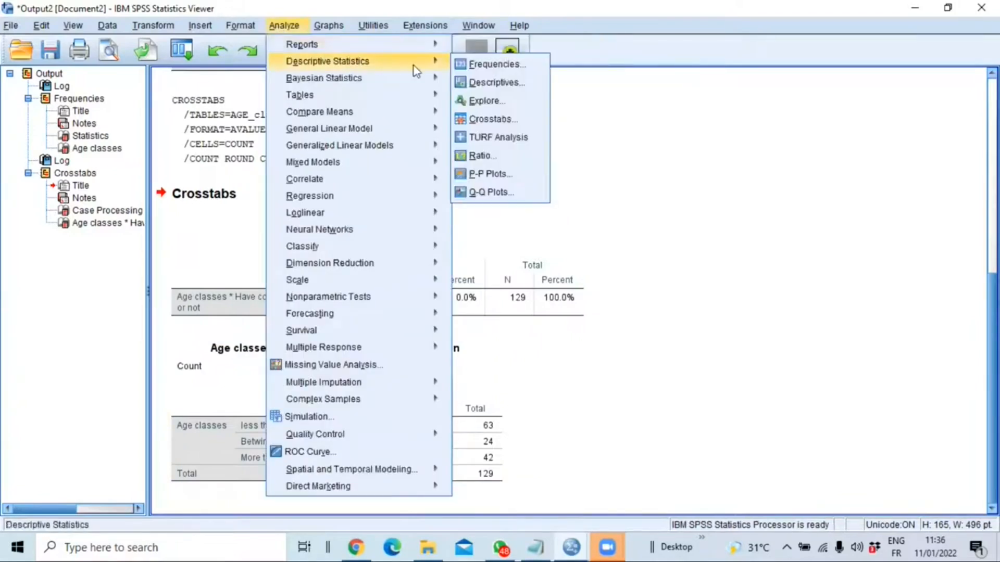
left_click(479, 120)
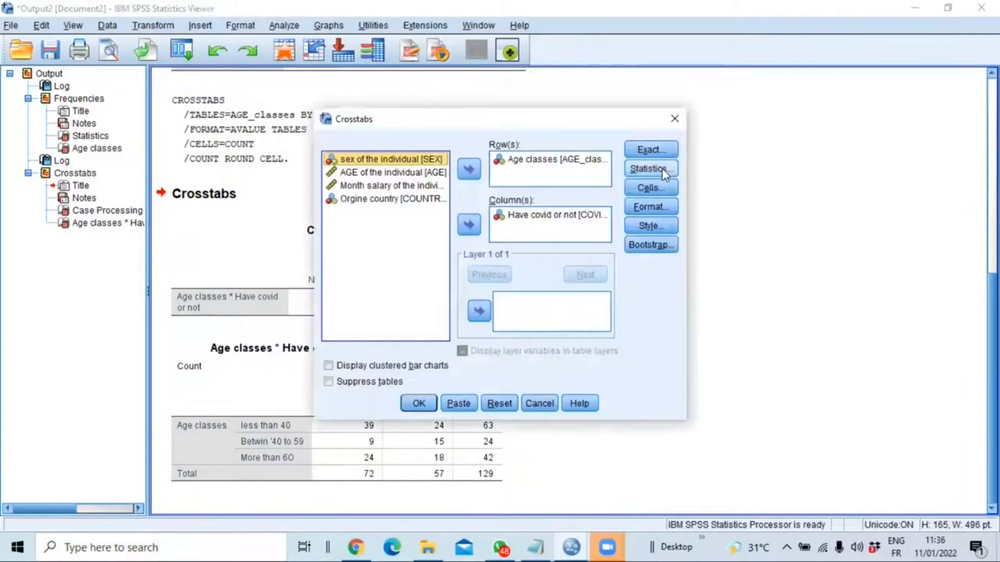
left_click(653, 170)
left_click(405, 173)
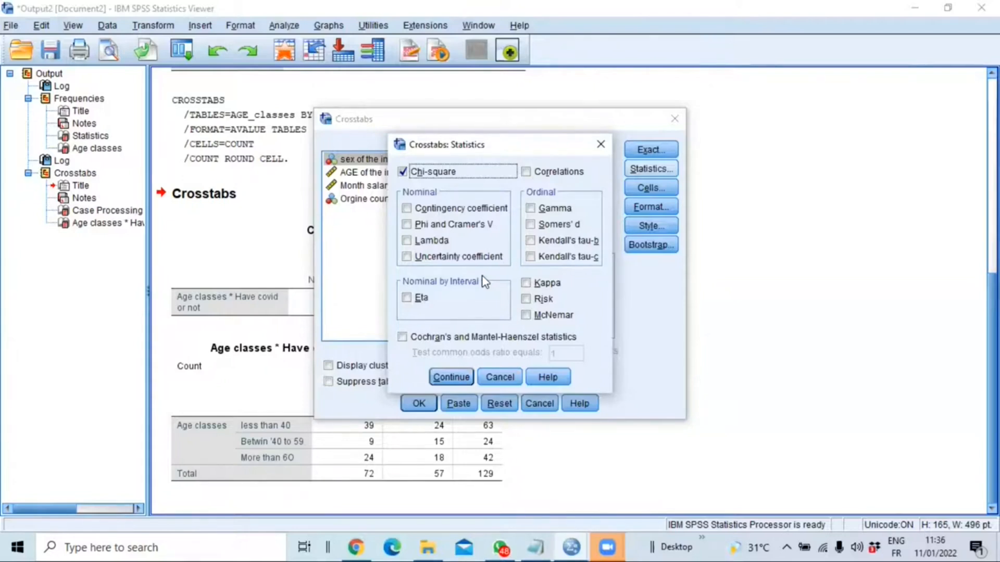
left_click(449, 376)
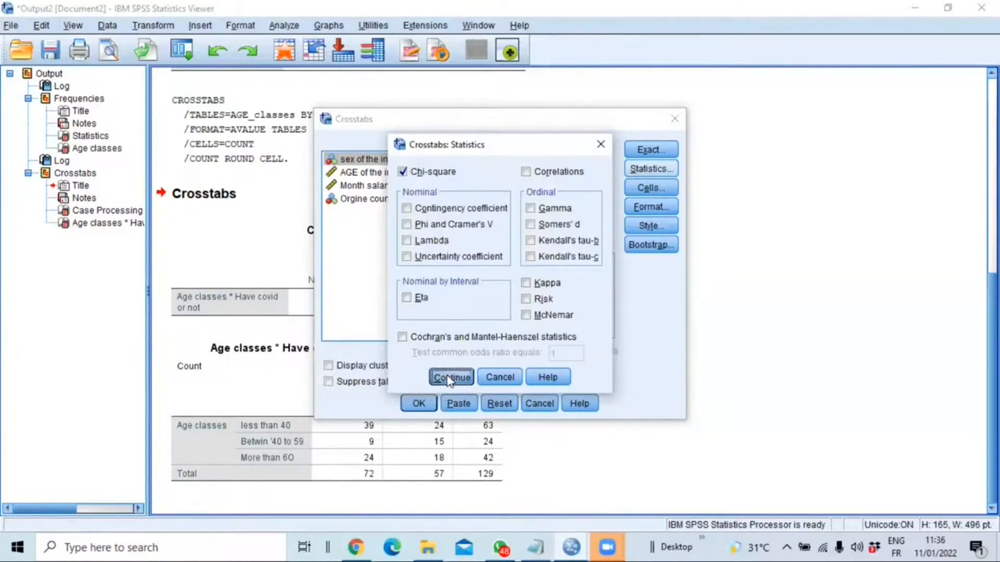
left_click(419, 404)
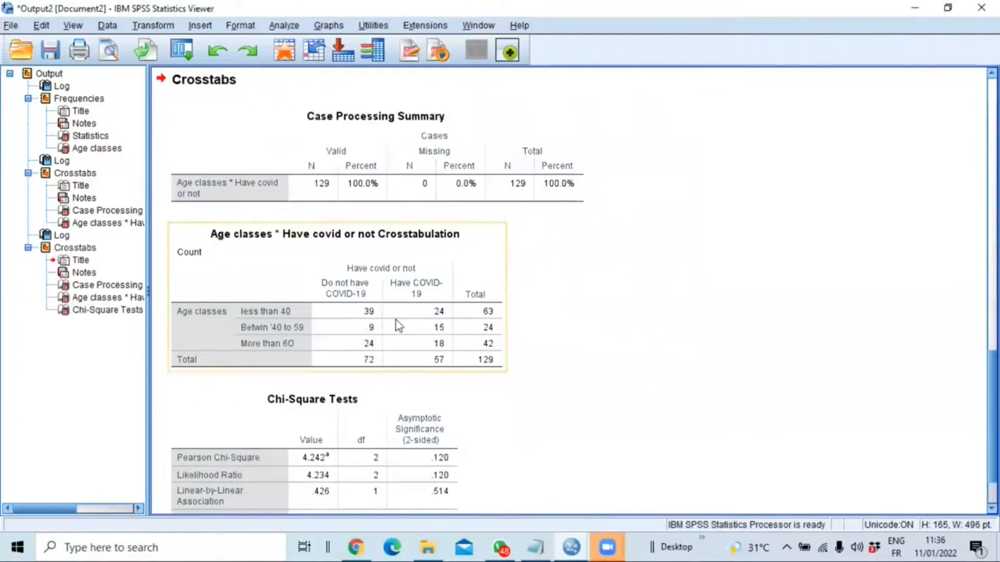
left_click(343, 242)
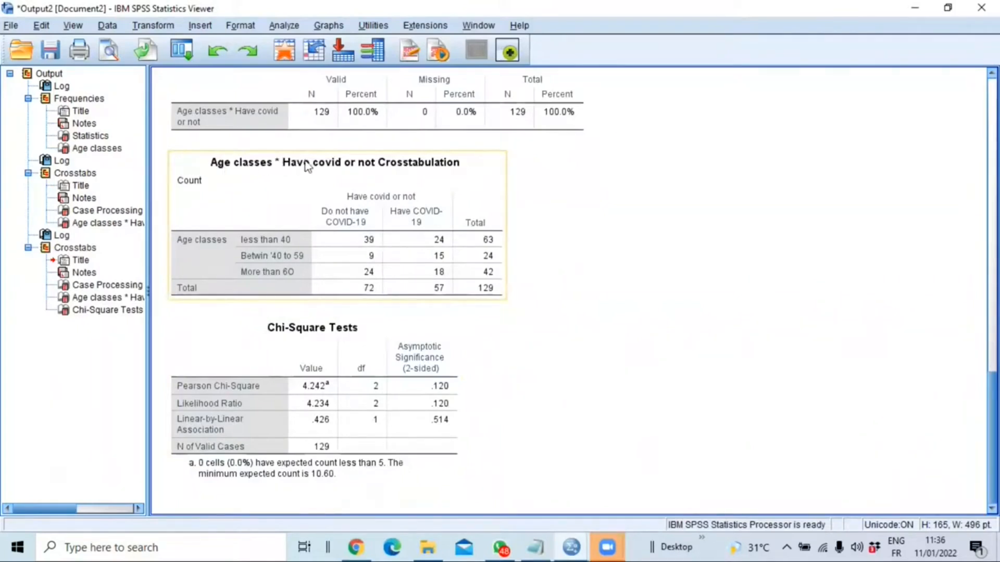
left_click(356, 390)
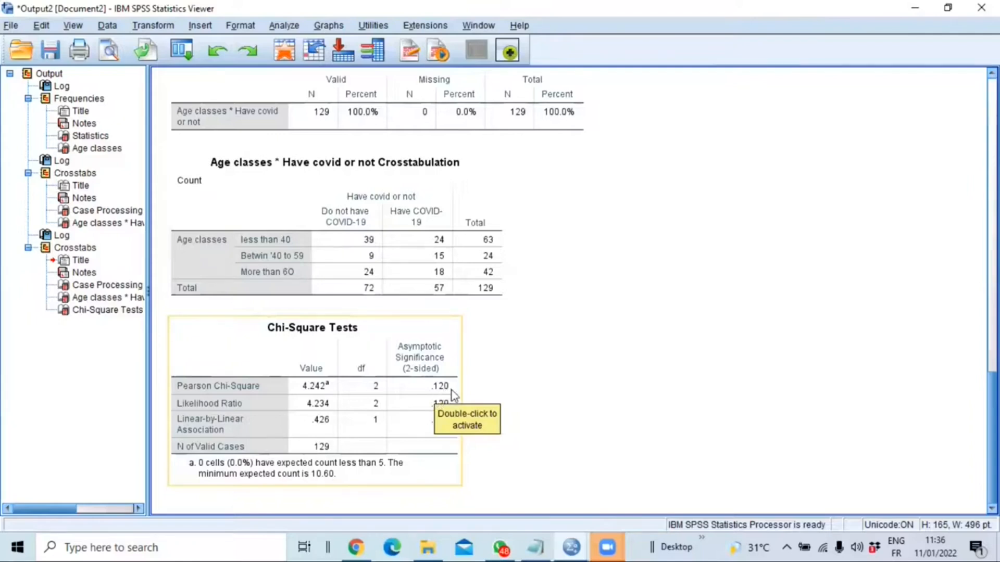
left_click_drag(448, 405, 528, 377)
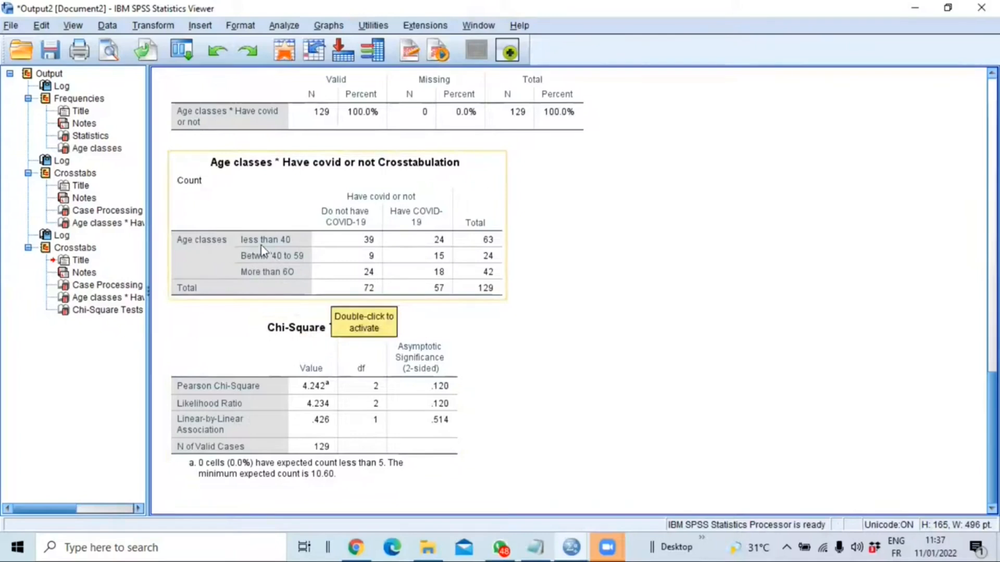
Step: Run a Linear Regression with Month salary as the dependent variable and sex and AGE of the individual as independents
left_click(284, 26)
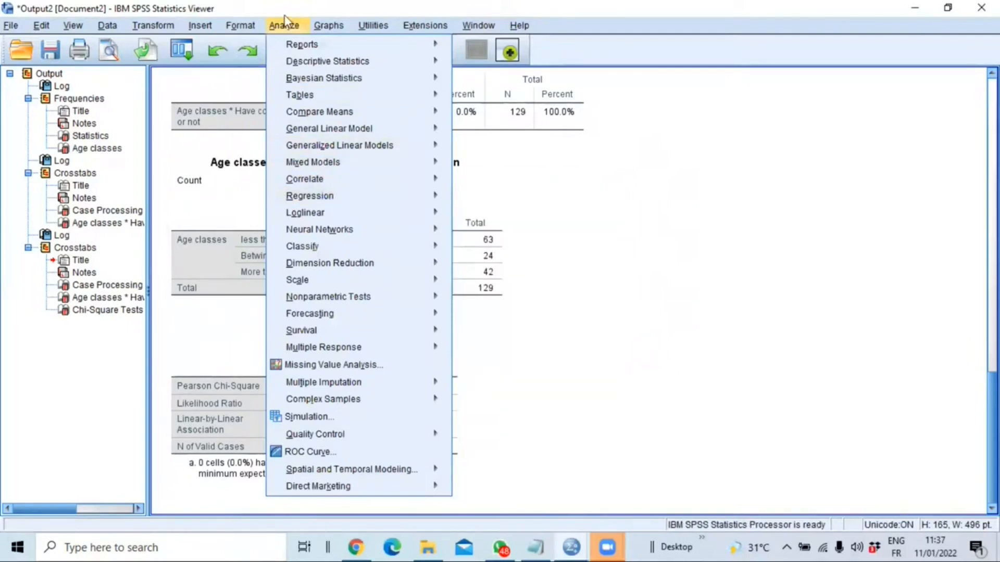
mouse_move(342, 198)
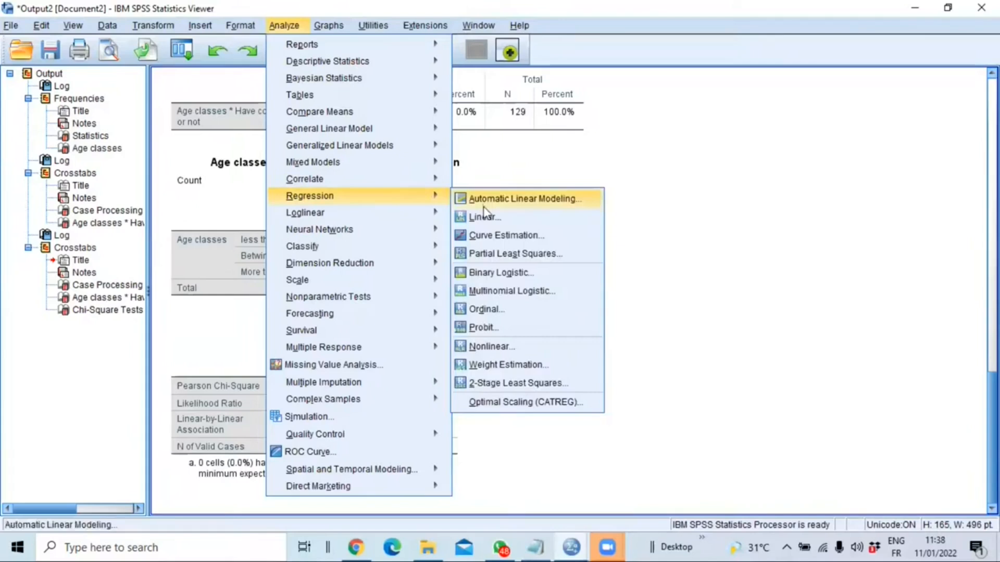
left_click(502, 221)
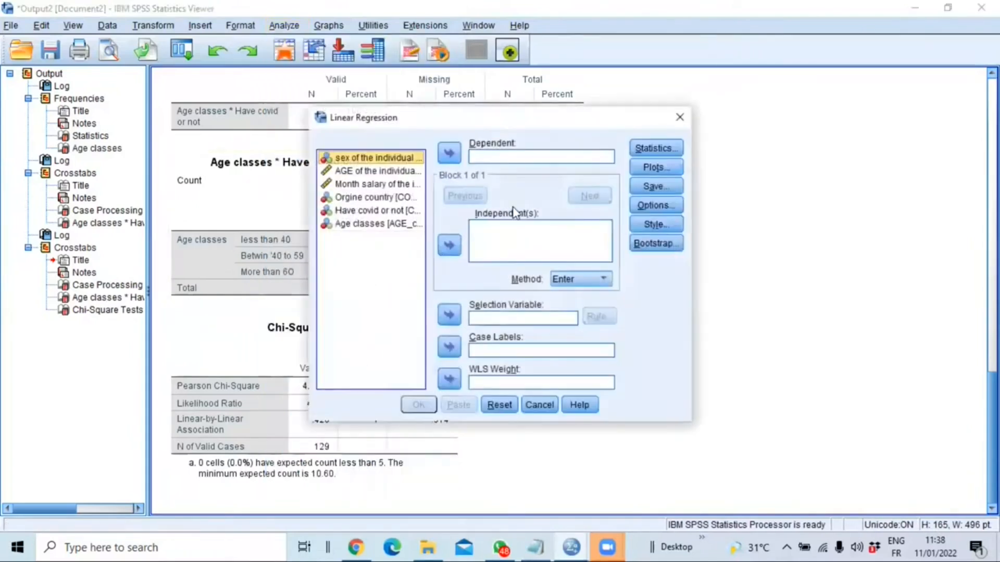
left_click(354, 183)
left_click(449, 156)
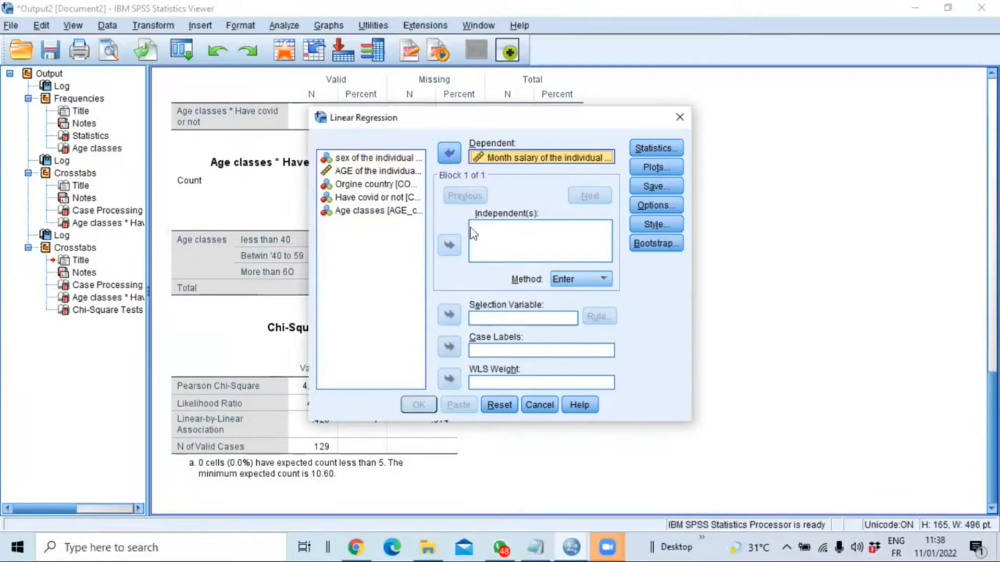
left_click(358, 159)
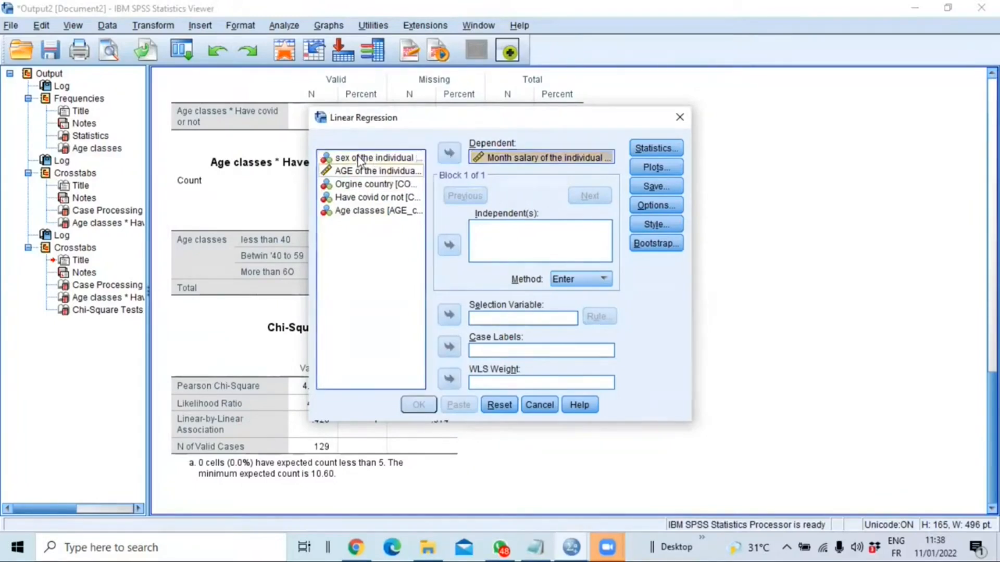
left_click(359, 171, "ctrl")
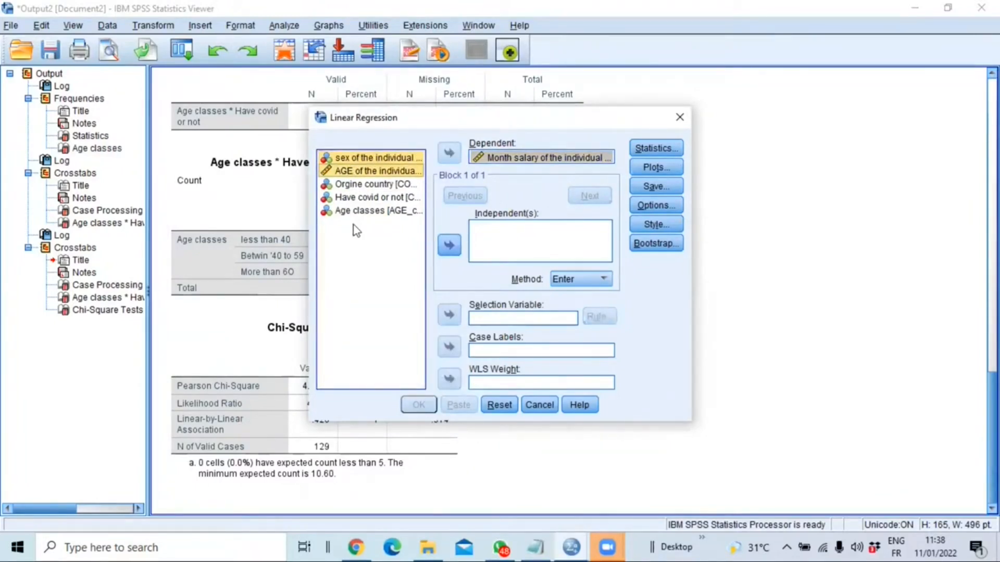
left_click(449, 245)
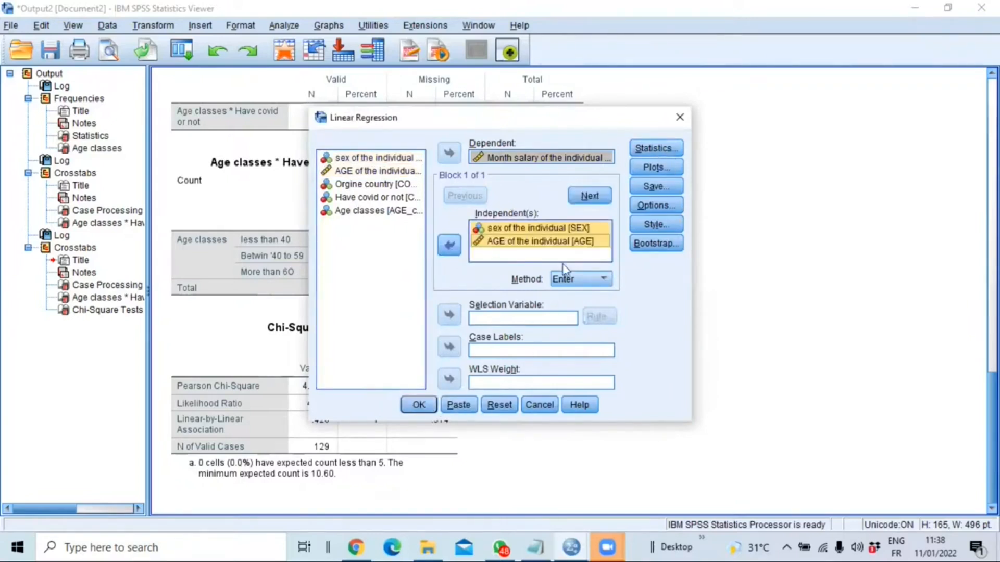
left_click(419, 405)
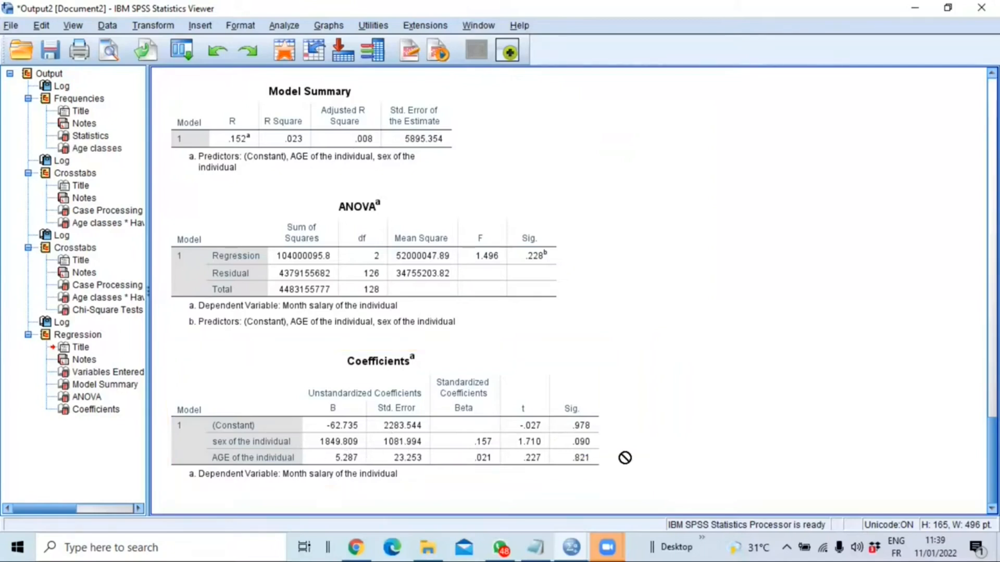
Step: Set up a Binary Logistic regression with Have covid or not as the dependent variable and SEX, AGE and SALARY as covariates
left_click(284, 26)
mouse_move(286, 46)
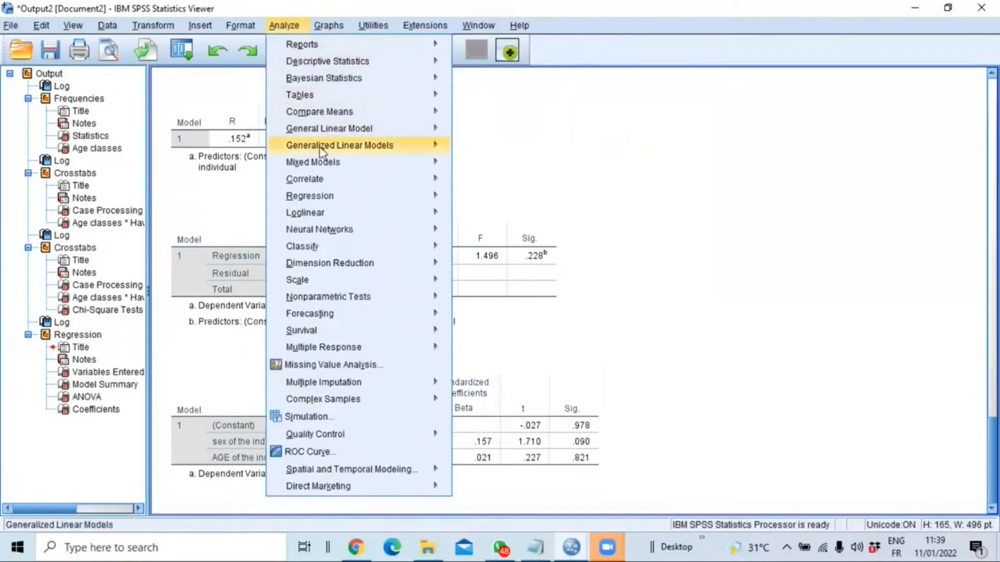
mouse_move(335, 200)
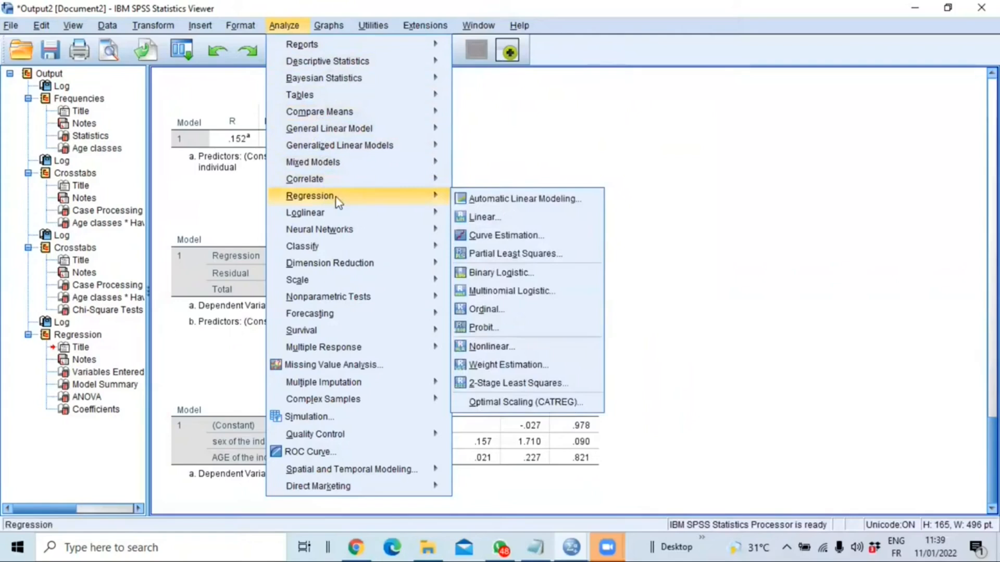
left_click(501, 273)
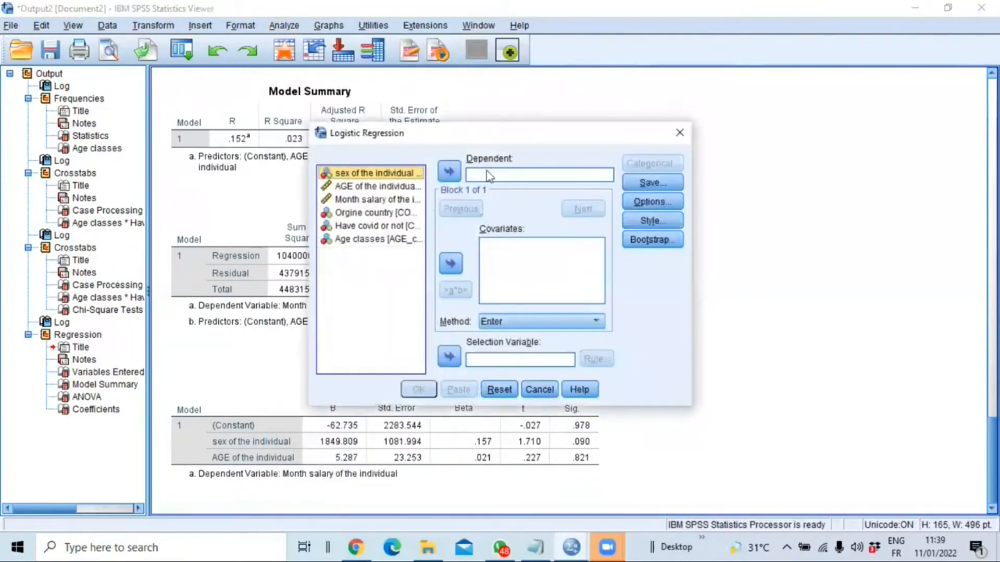
left_click(372, 226)
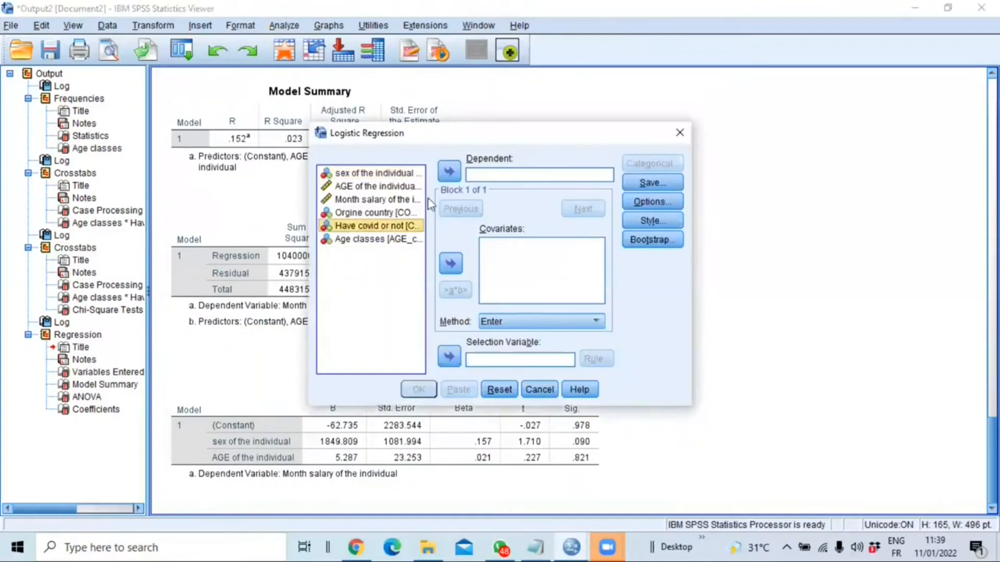
left_click(448, 173)
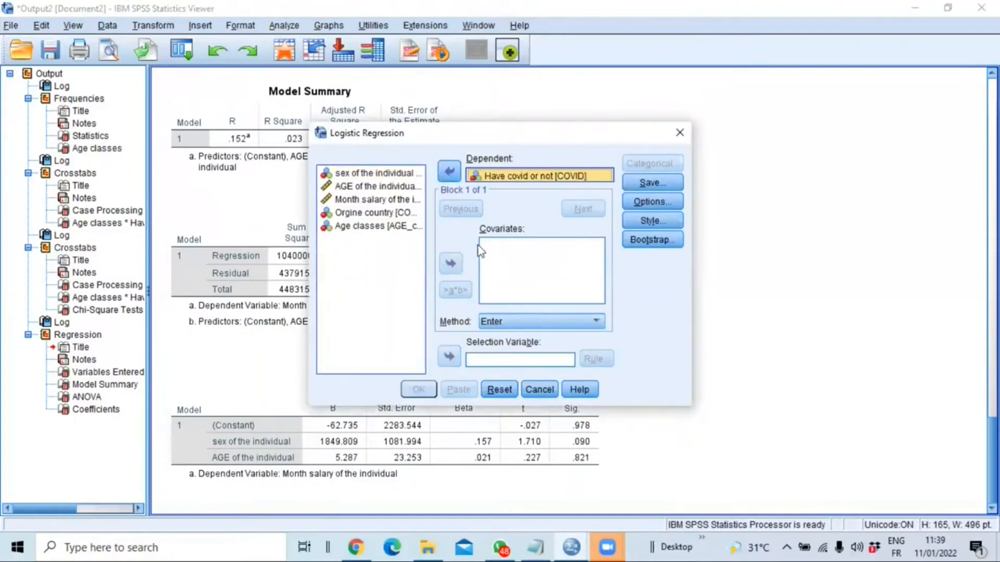
left_click(357, 174)
left_click(358, 186, "ctrl")
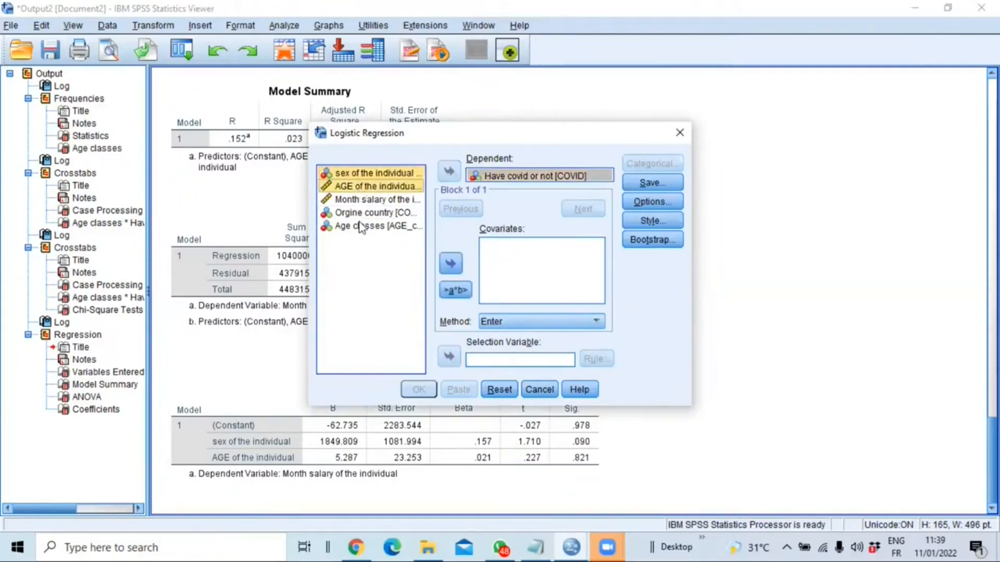
left_click(360, 200, "ctrl")
left_click(451, 263)
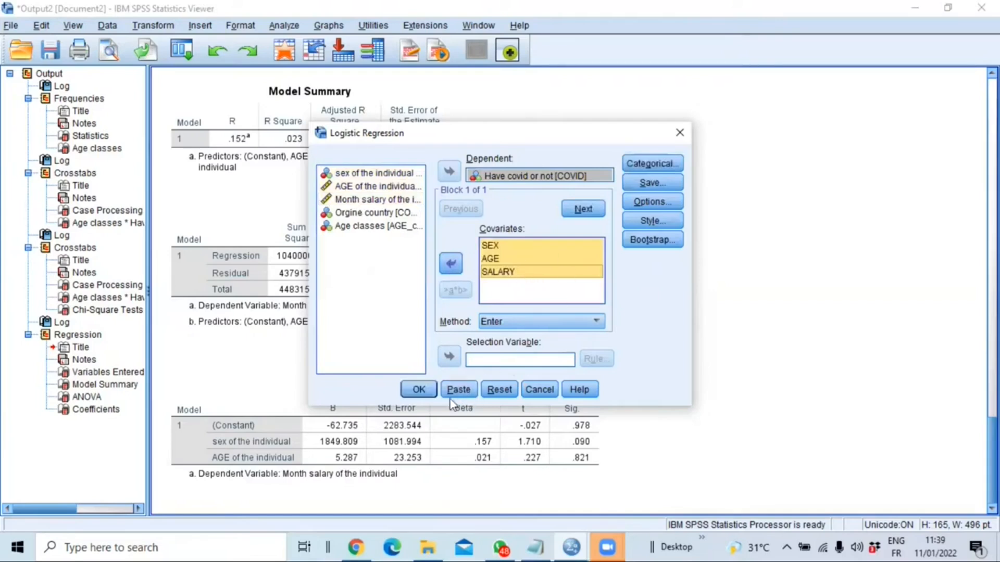
Step: Define SEX as a categorical covariate with the Indicator contrast and run the logistic regression
left_click(644, 166)
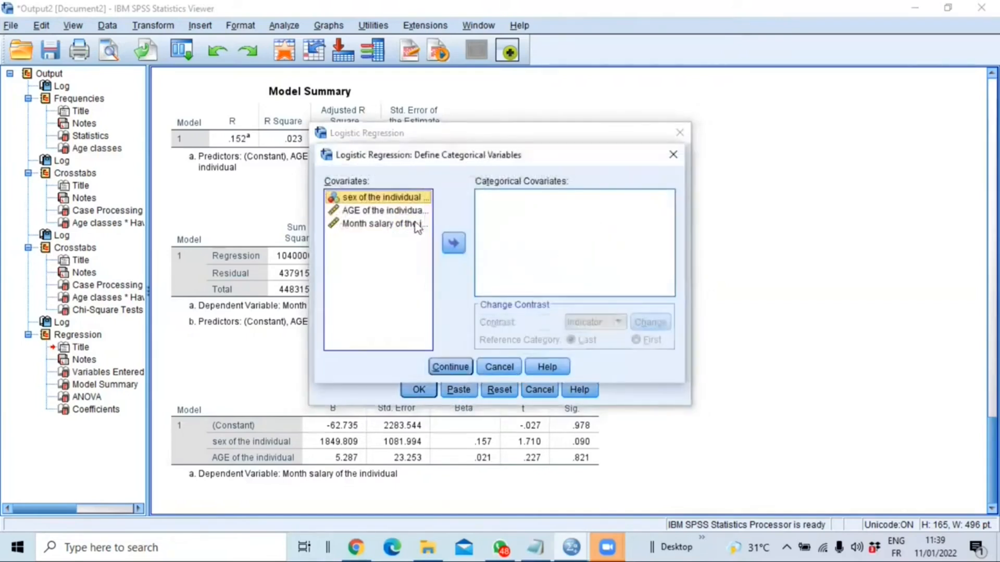
left_click(455, 246)
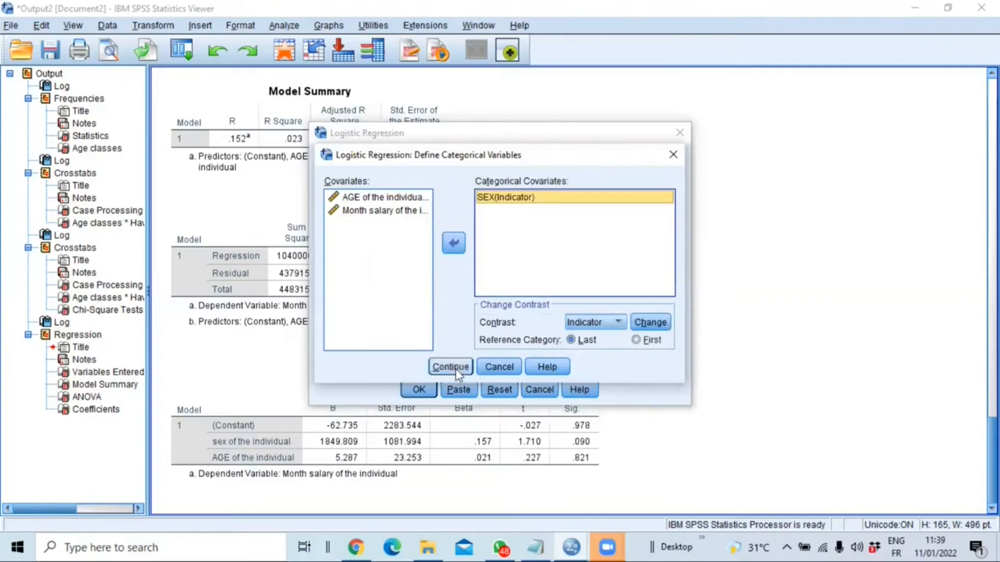
left_click(451, 367)
left_click(419, 390)
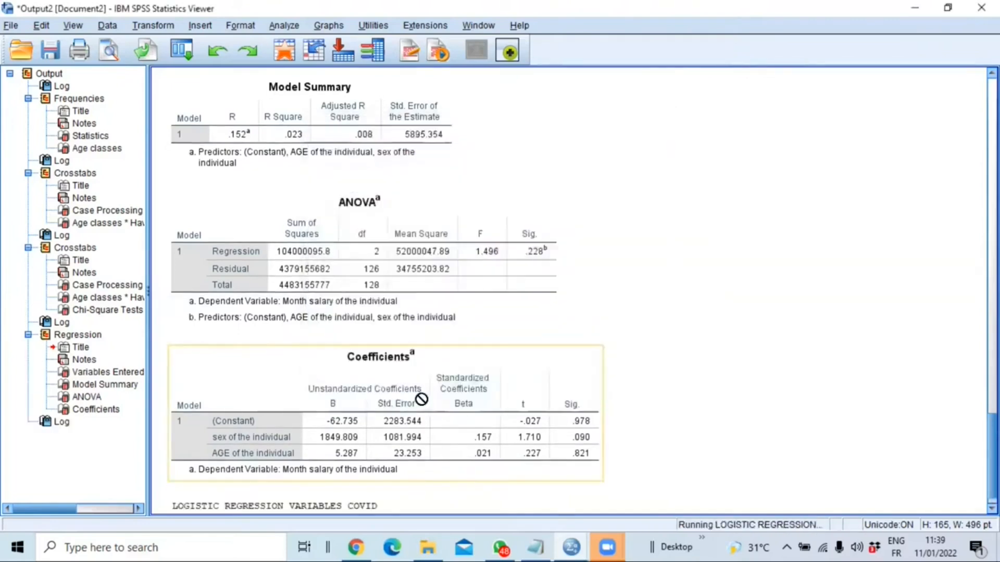